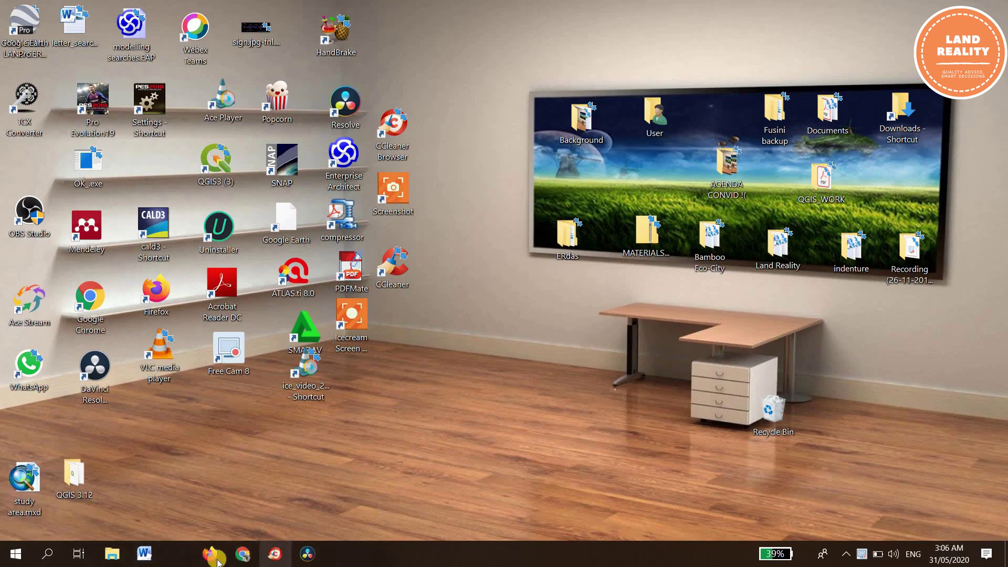
- Open a new Chrome window and reach Google Maps through a 'google' search suggestion
left_click(242, 554)
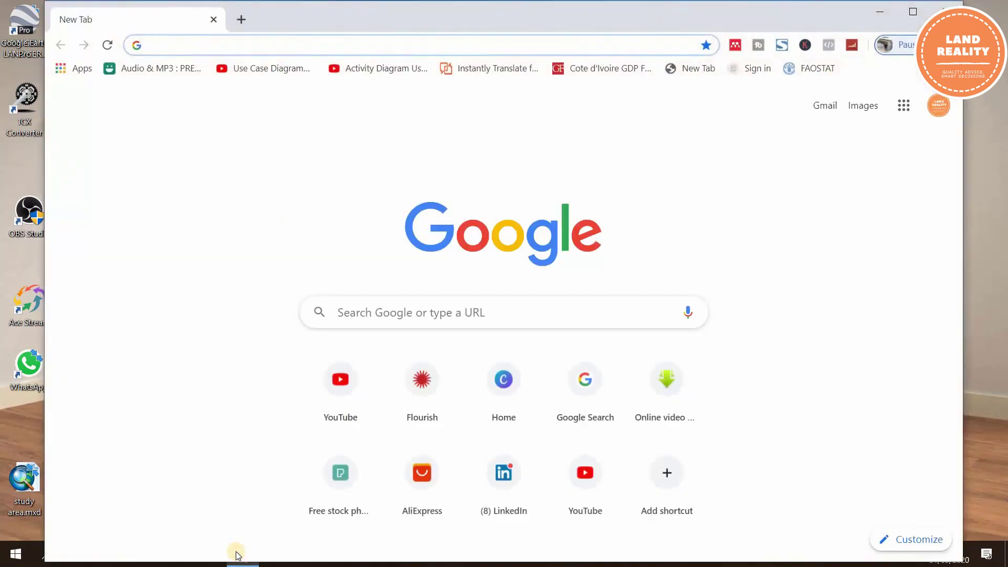
left_click(211, 42)
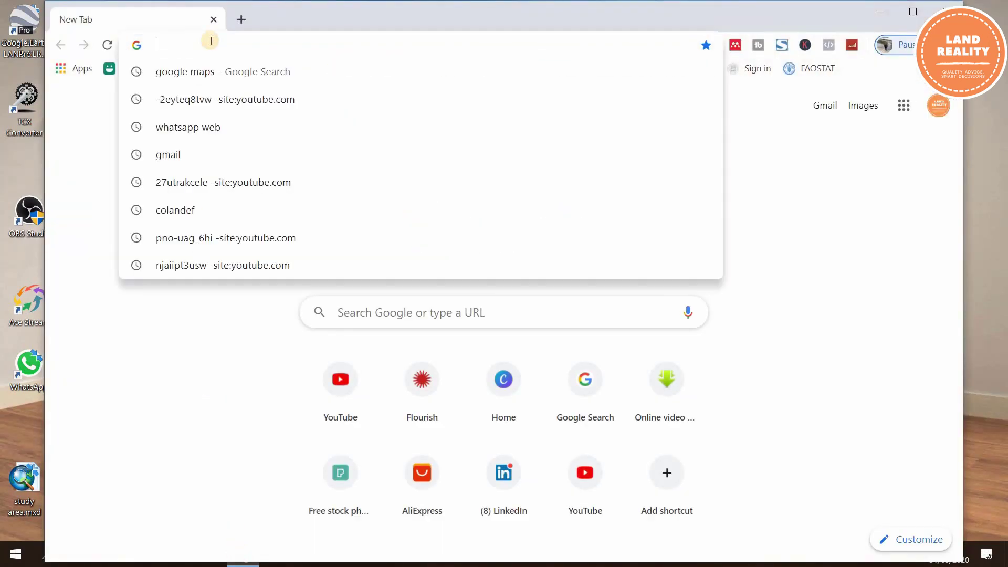
type("googl")
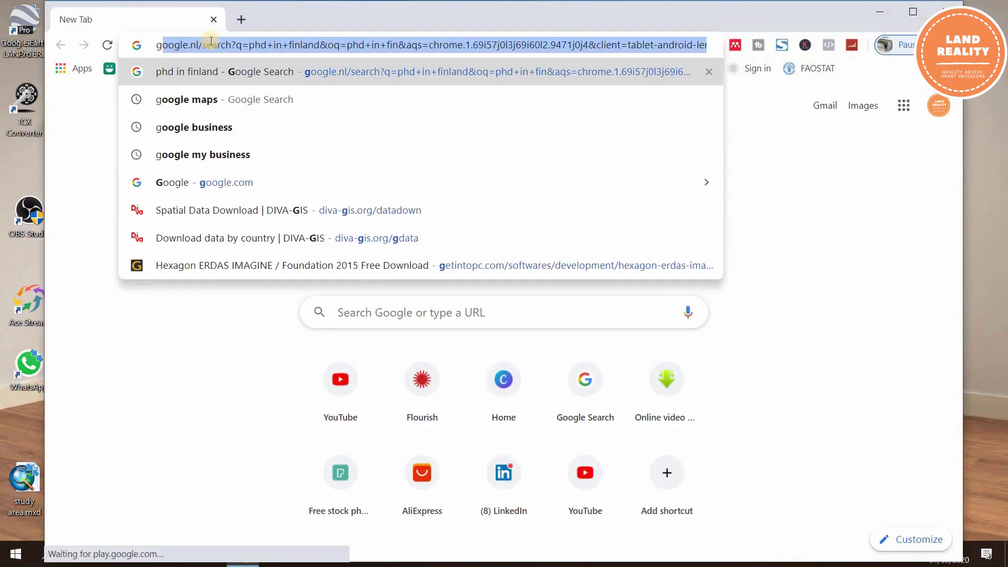
type("e")
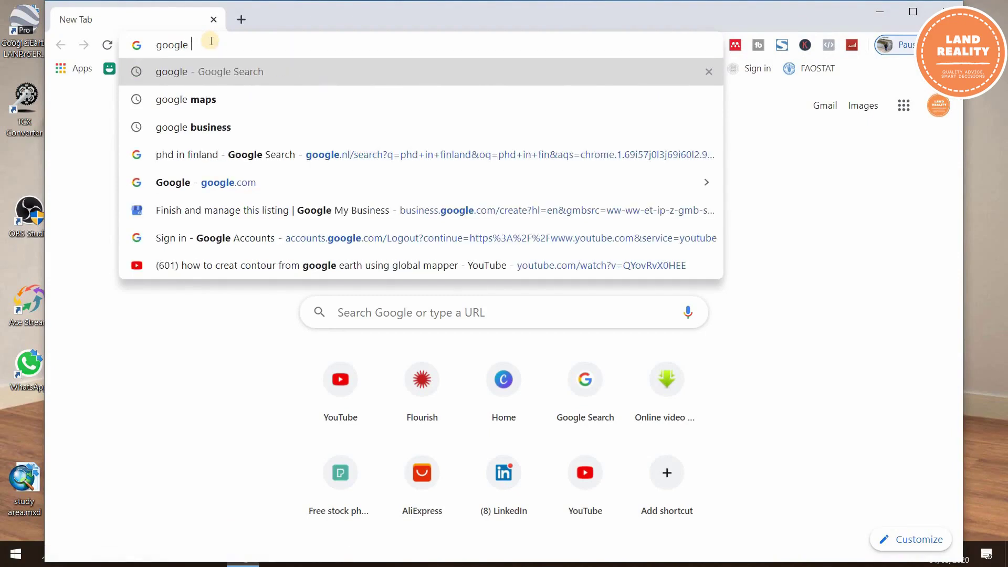
left_click(158, 99)
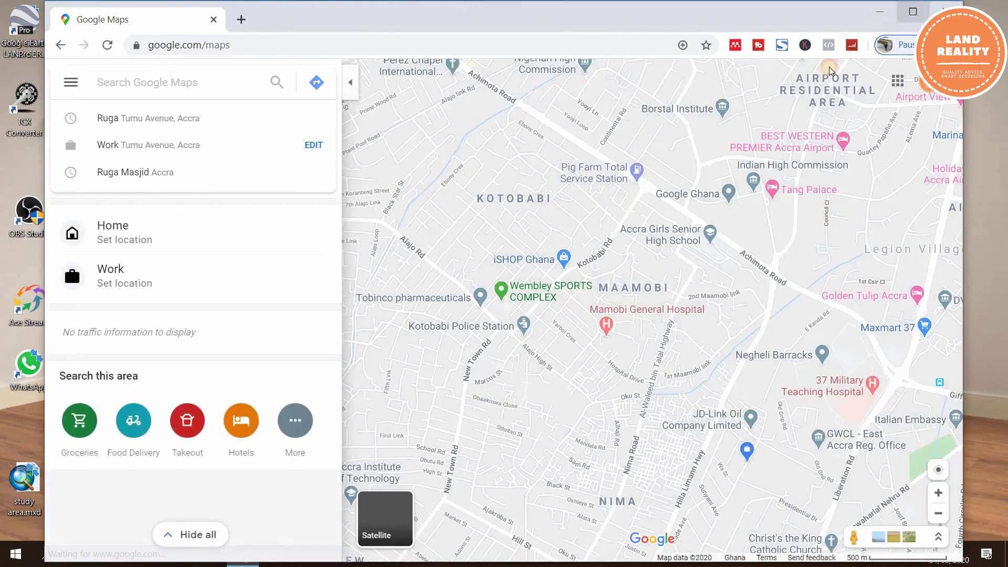
- Maximize the browser and open Your places to see the labeled Home and Work entries
left_click(912, 11)
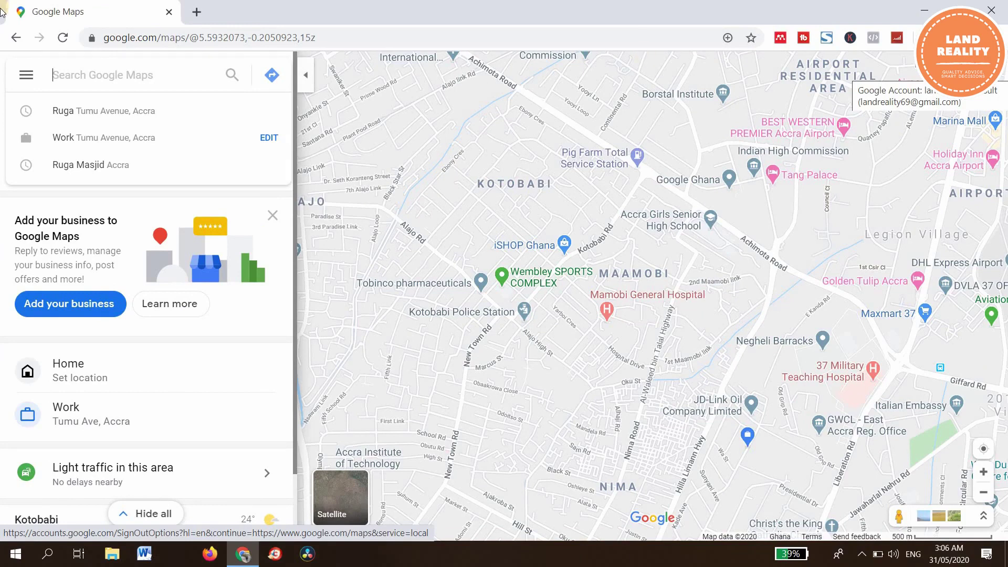
left_click(19, 75)
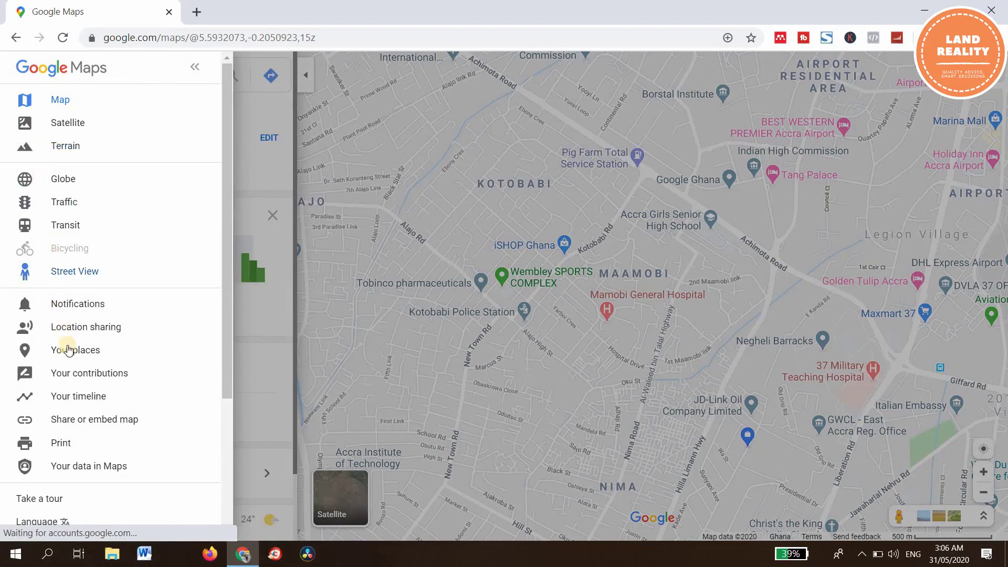
left_click(68, 349)
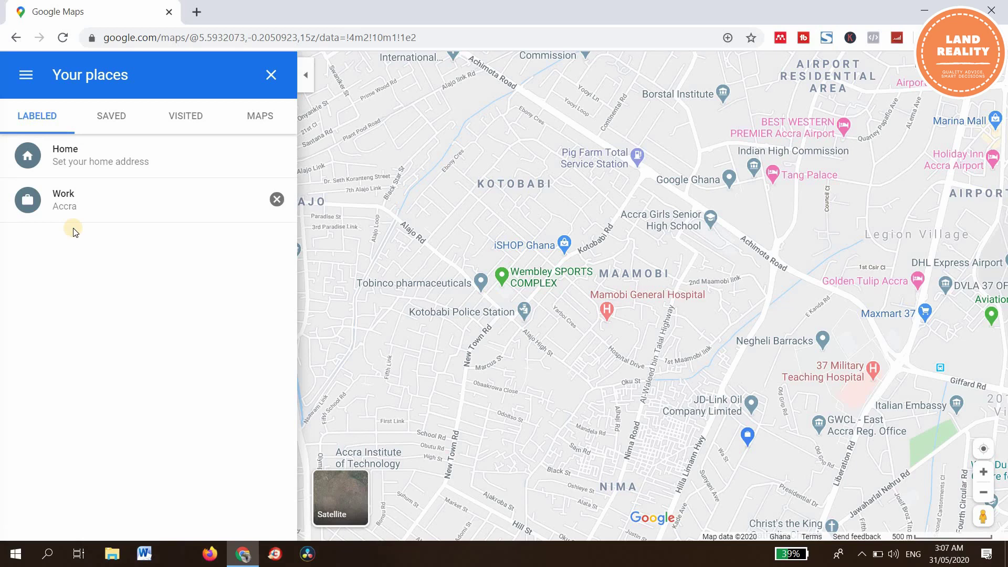
- Open the Work place on Tumu Ave and replace the search with 'TUMU AVENUE'
left_click(72, 200)
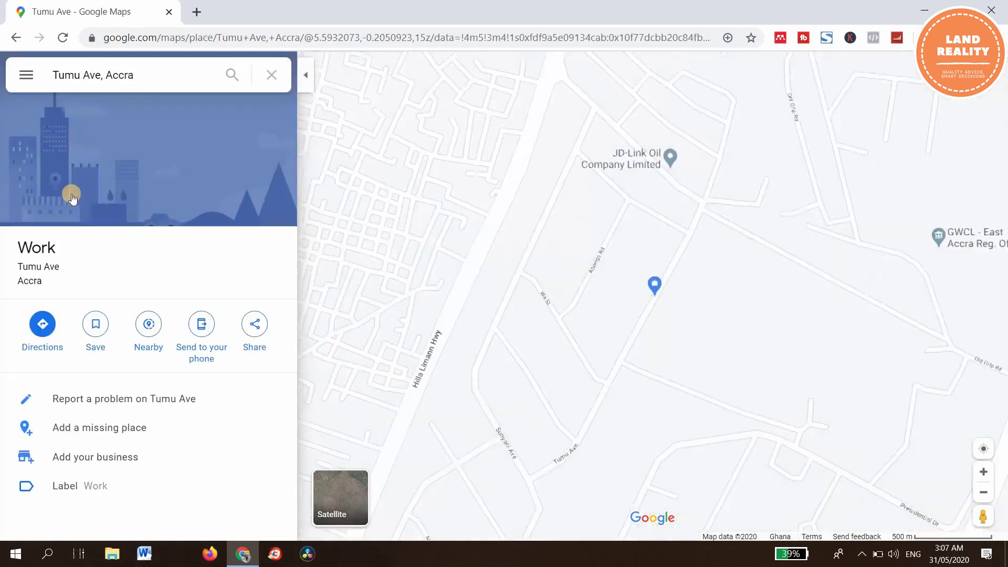
left_click(145, 80)
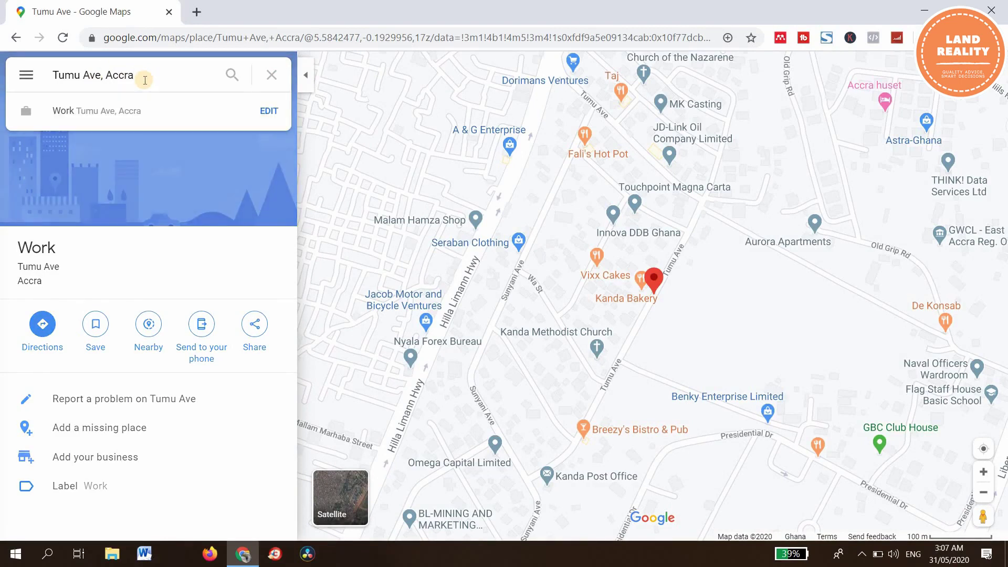
left_click(50, 76)
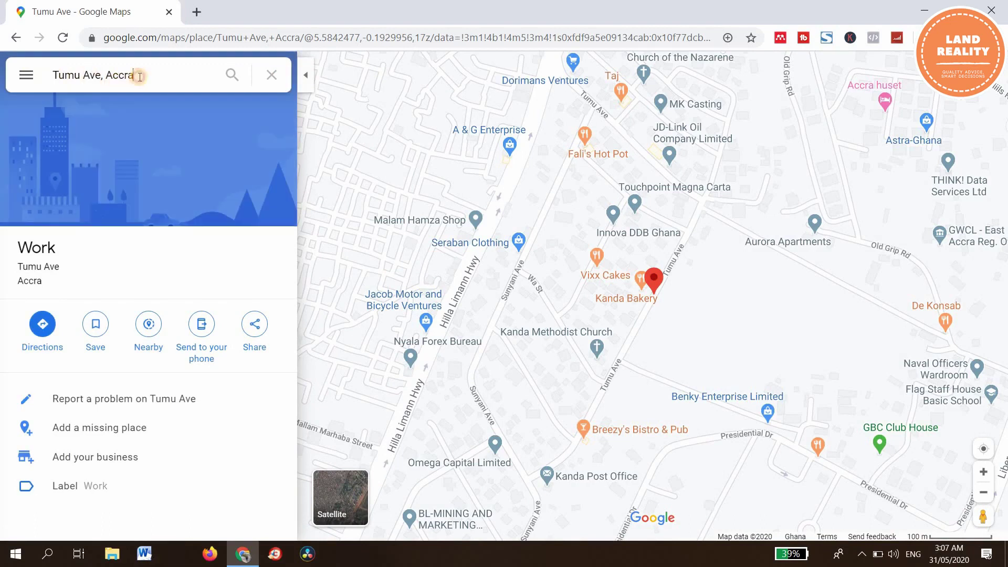
key("ctrl+a")
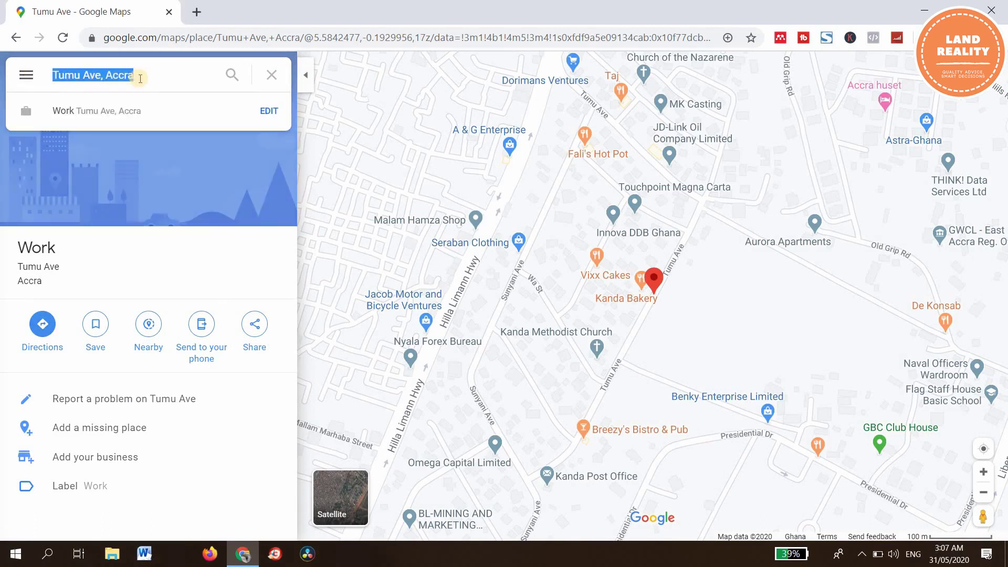
key("BackSpace")
type("TUMU")
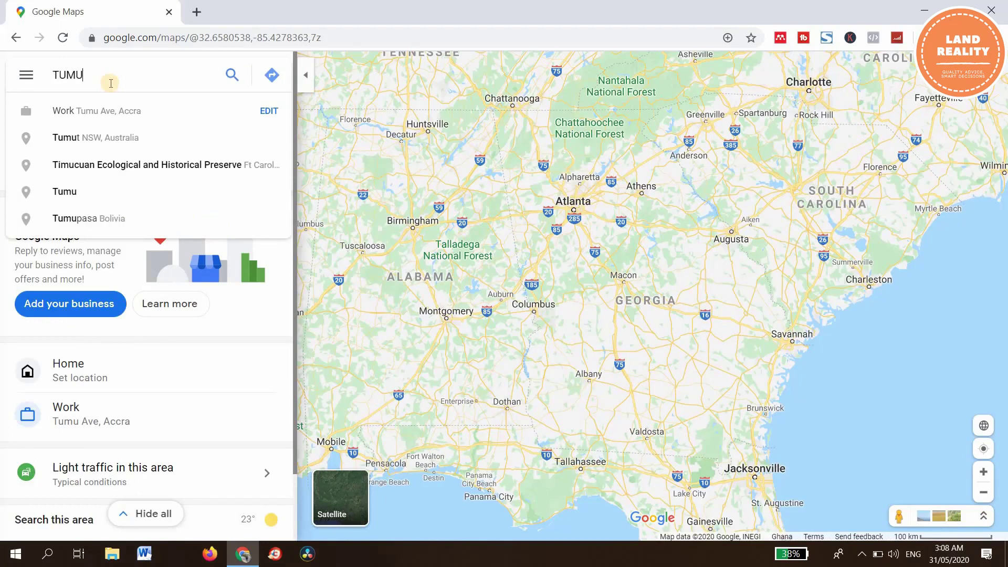
type(" AVENUE")
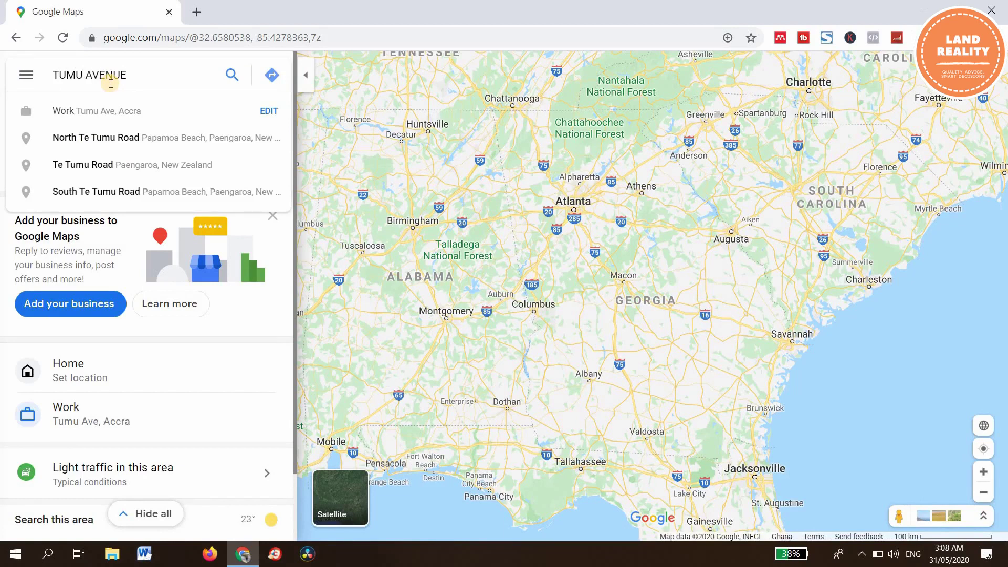
key("Return")
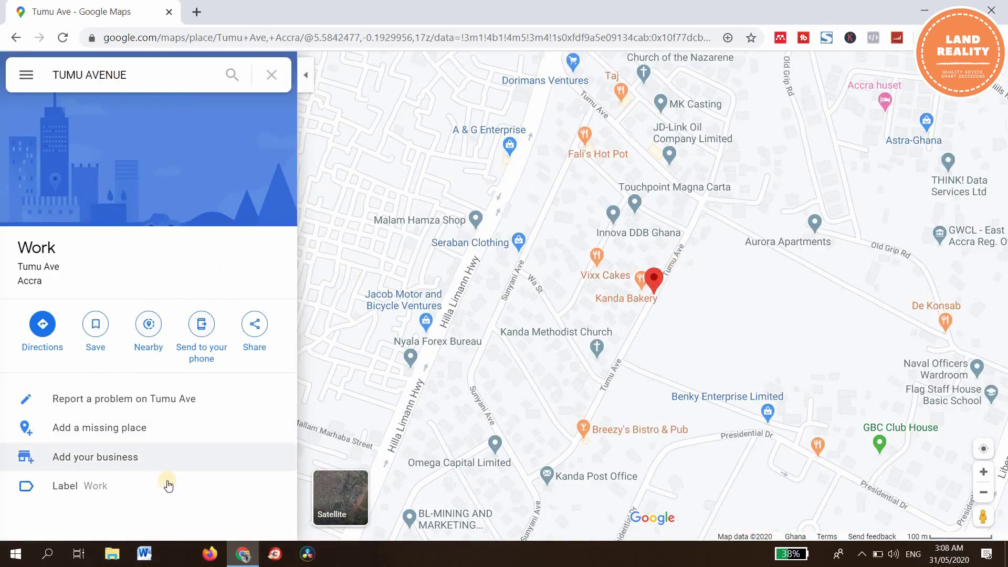
- Start adding a missing place at Tumu Ave named 'LAND REALITY CONSULT'
left_click(80, 429)
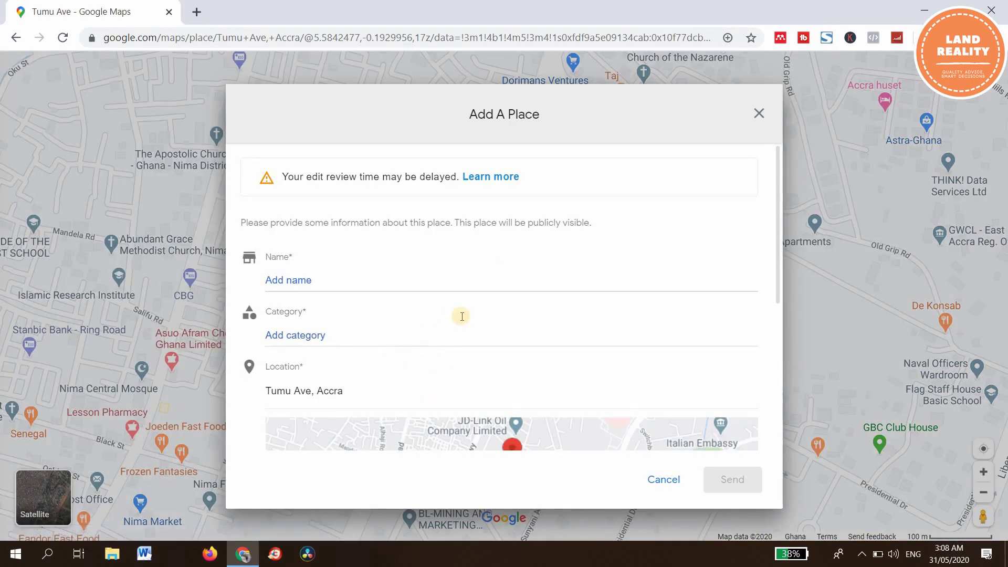
scroll(462, 321, "down", 1)
scroll(462, 321, "down", 2)
scroll(462, 322, "down", 2)
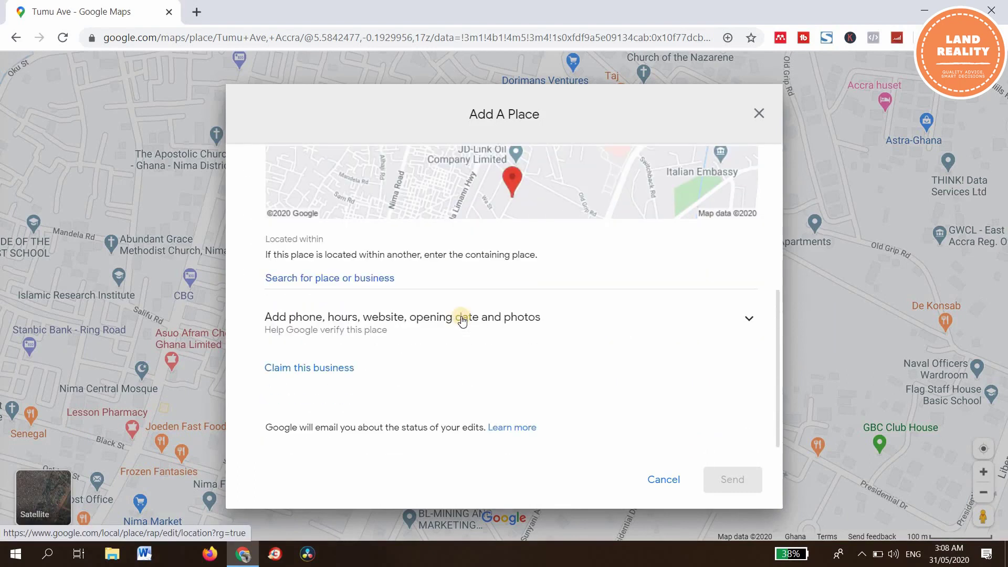
scroll(462, 321, "up", 5)
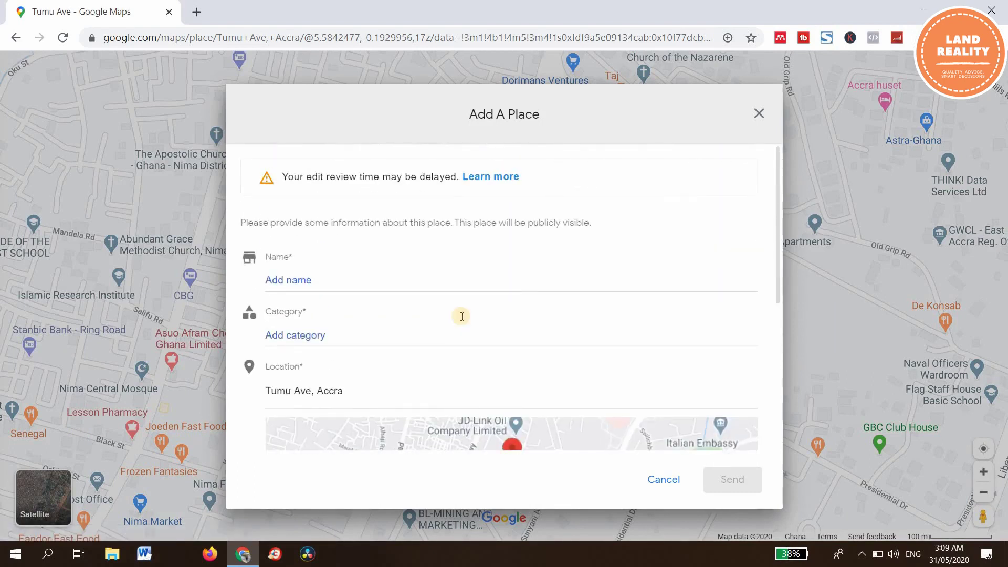
left_click(301, 279)
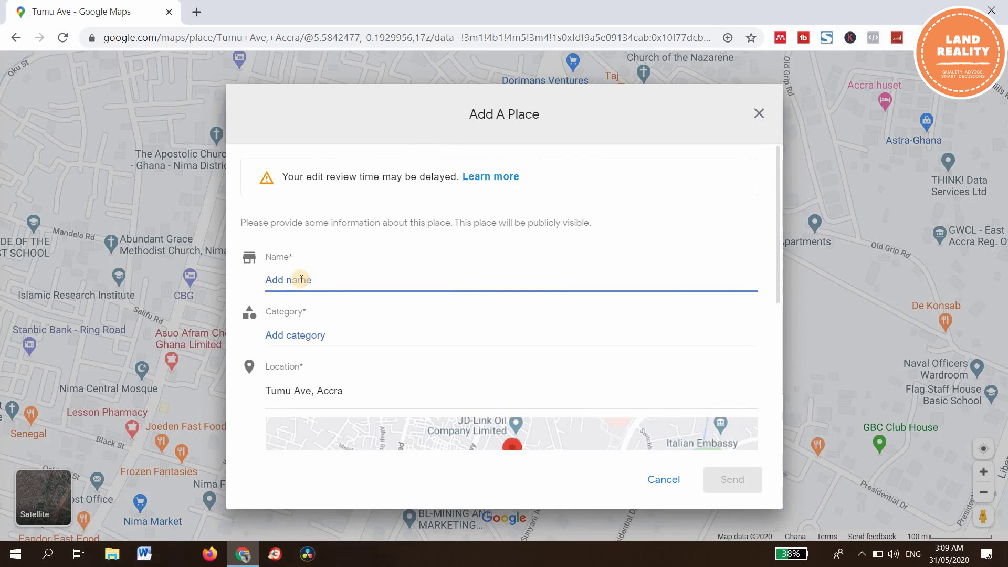
type("LAND REALITY CON")
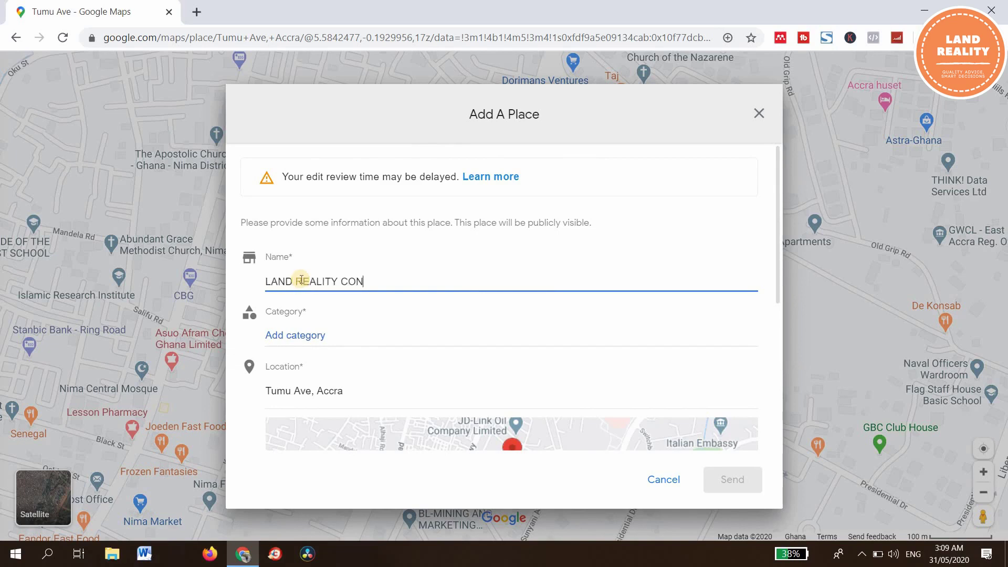
type("SULT")
- Search 'CONSULTANCY' in the category field and choose Consultant
left_click(288, 337)
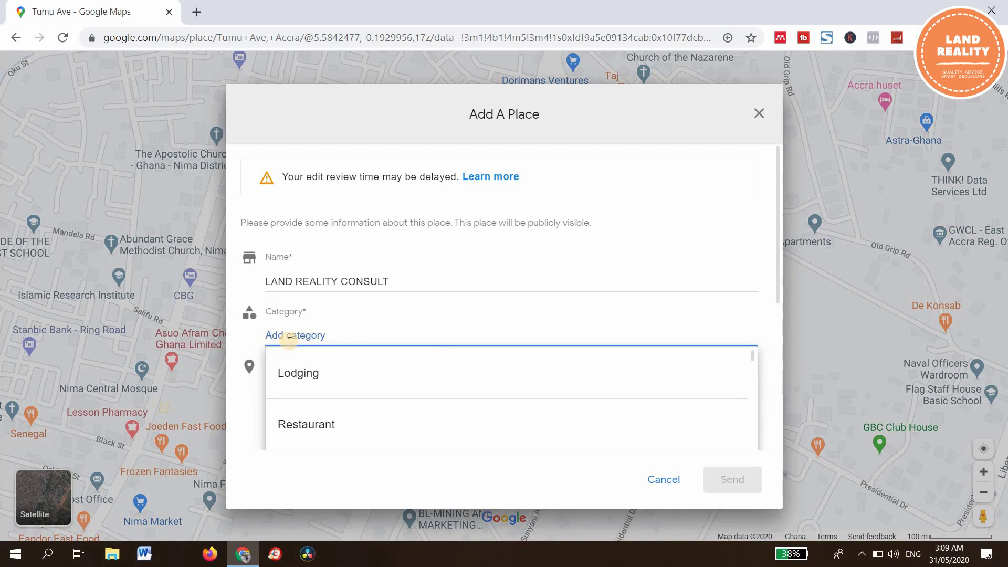
type("CONSUL")
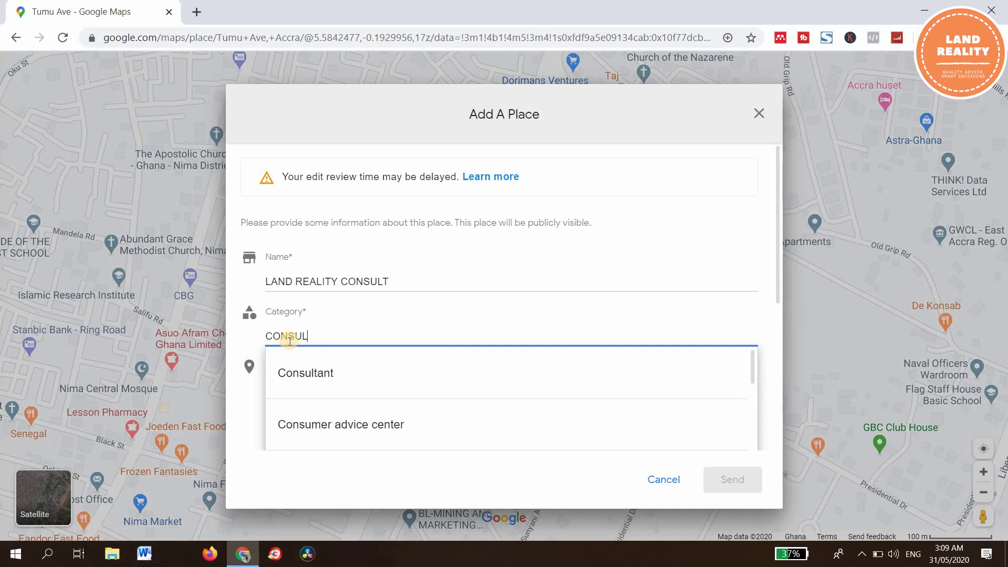
type("TANCY")
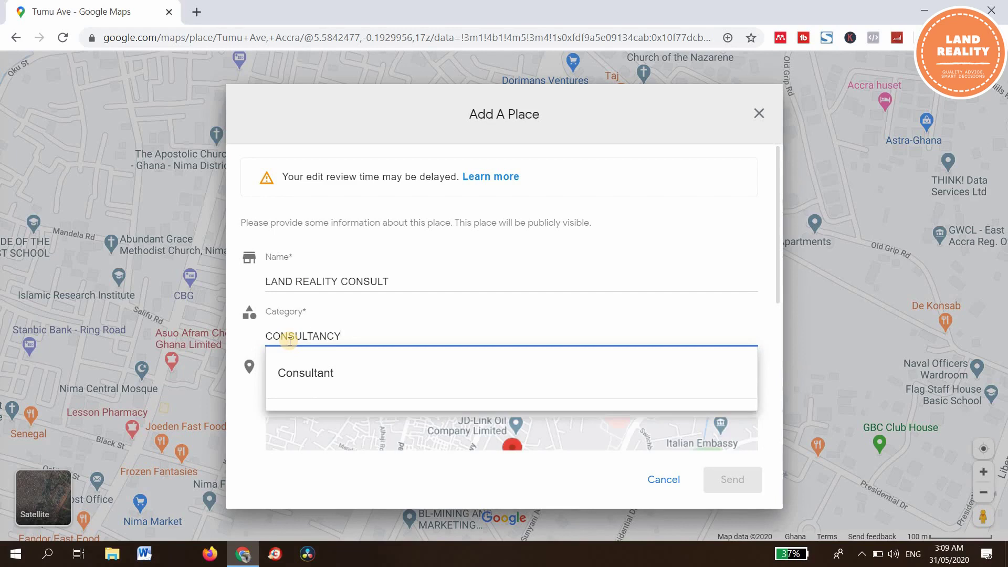
left_click(298, 367)
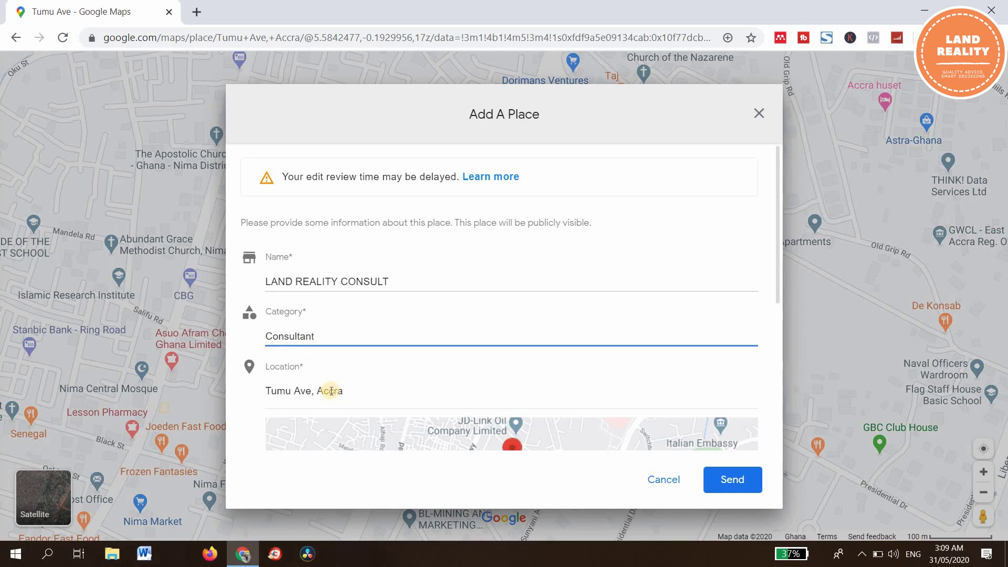
- Expand the phone, hours, website and photo details of the new place
scroll(446, 294, "down", 3)
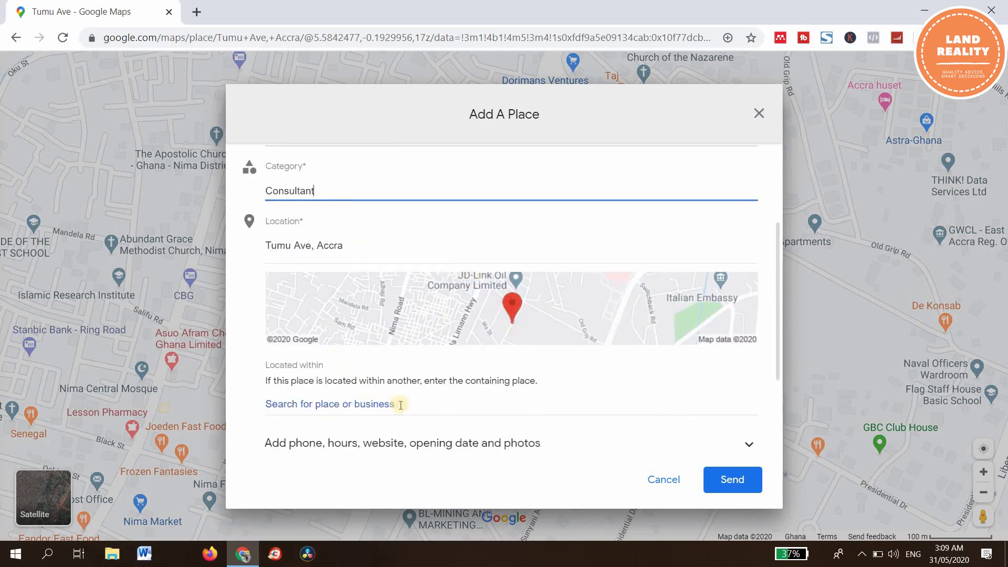
scroll(512, 347, "down", 2)
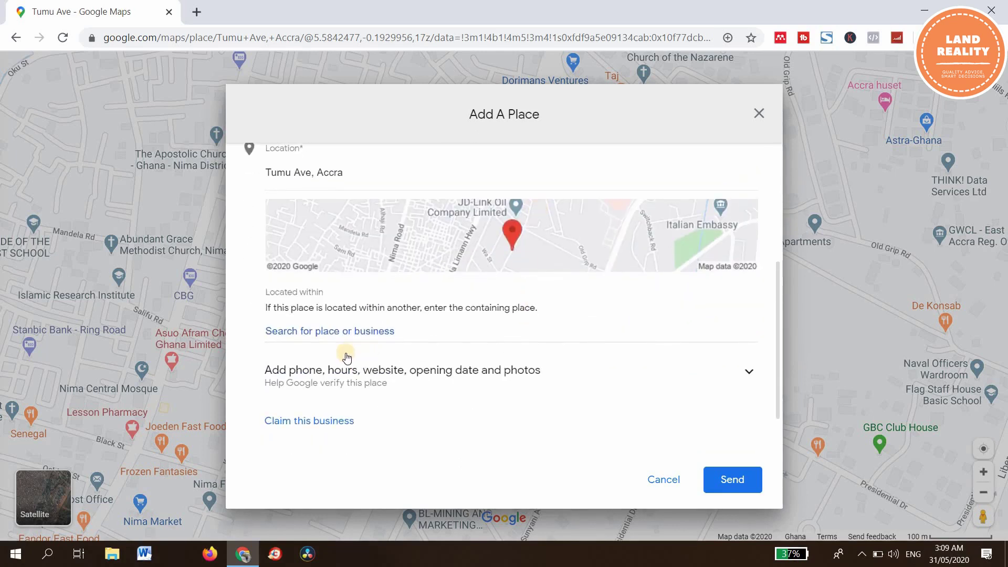
scroll(346, 357, "down", 1)
left_click(743, 320)
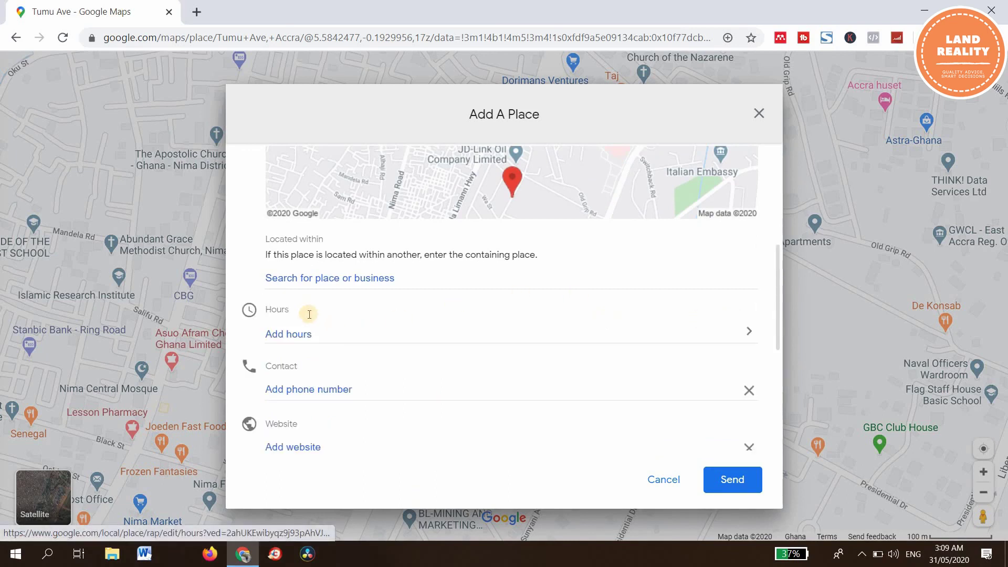
scroll(310, 315, "up", 2)
- Mark Monday through Thursday open from 9:00 AM to 5:00 PM
left_click(295, 404)
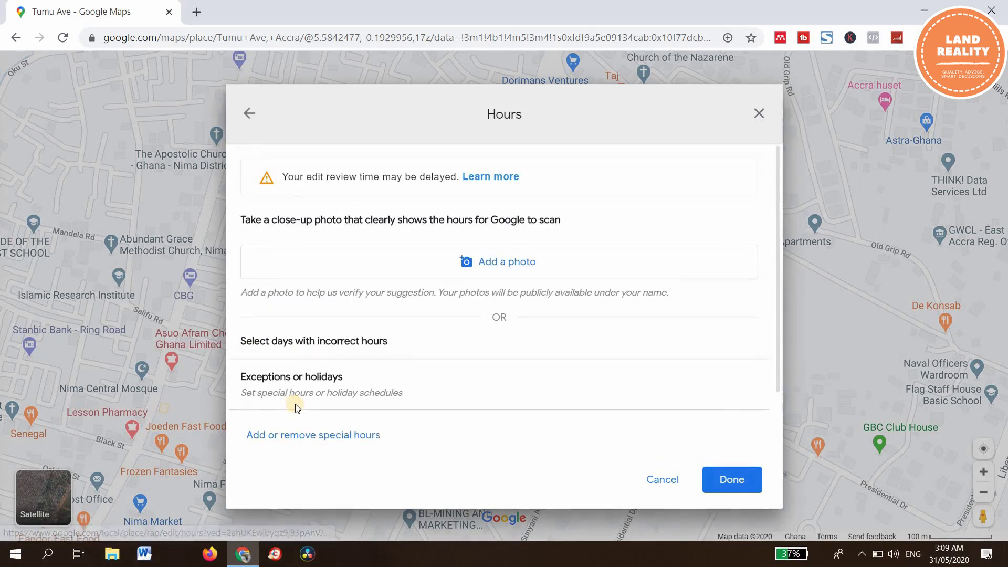
scroll(283, 326, "down", 3)
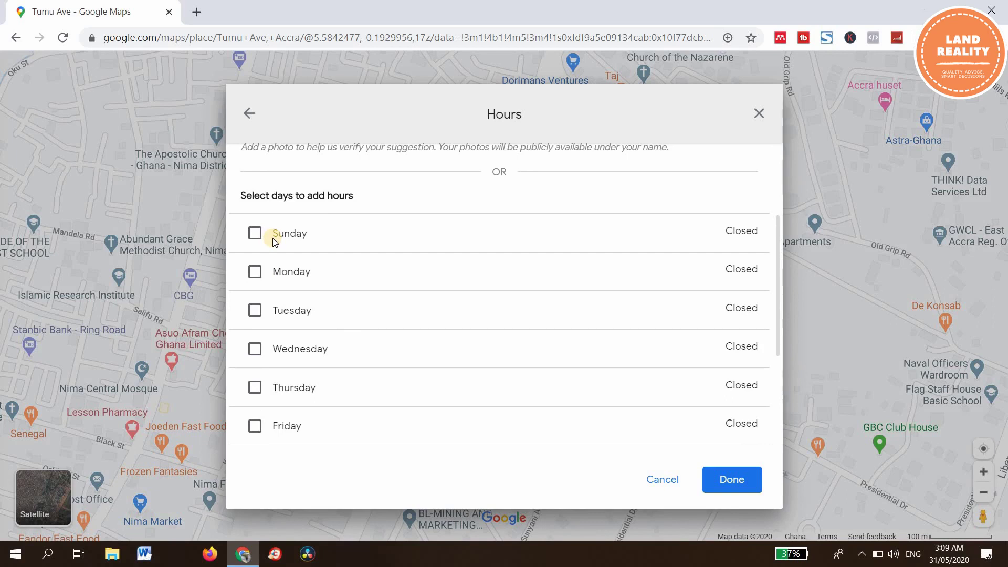
left_click(254, 272)
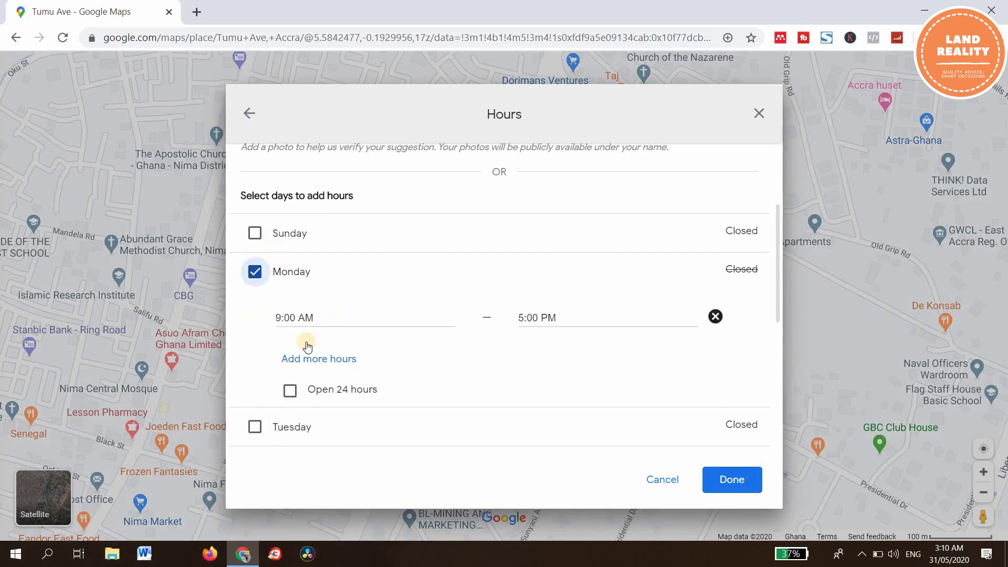
scroll(344, 282, "down", 1)
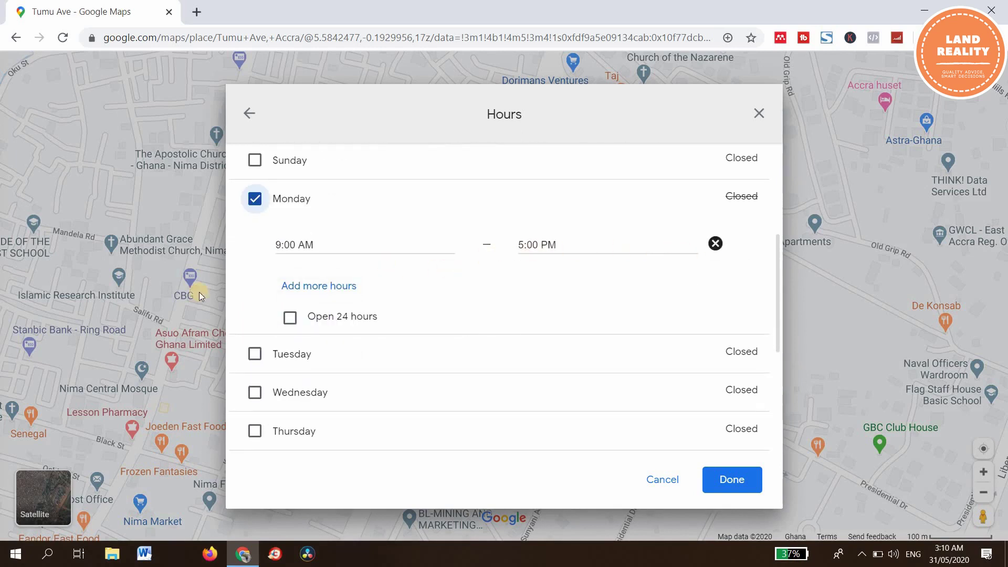
left_click(255, 354)
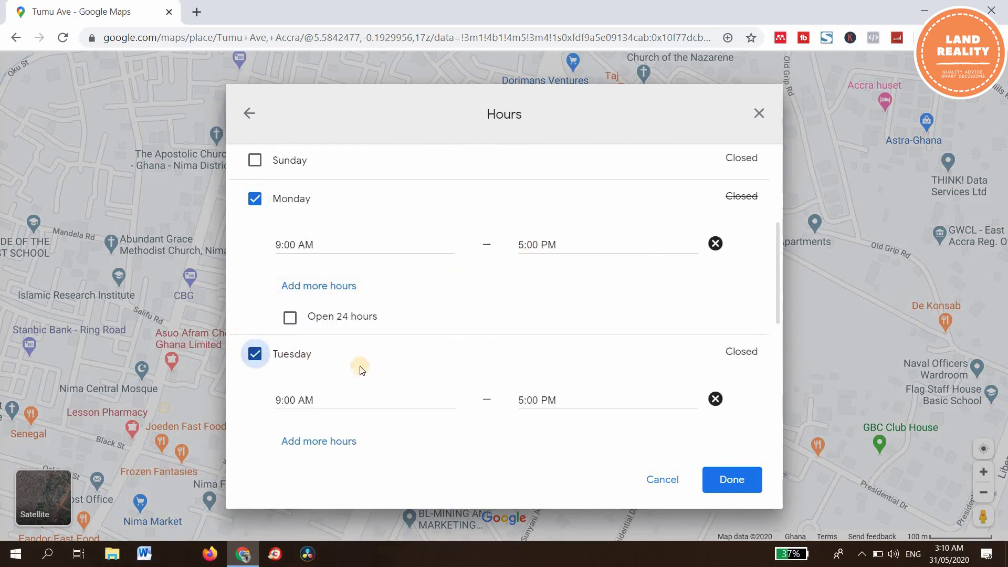
scroll(361, 370, "down", 3)
left_click(254, 289)
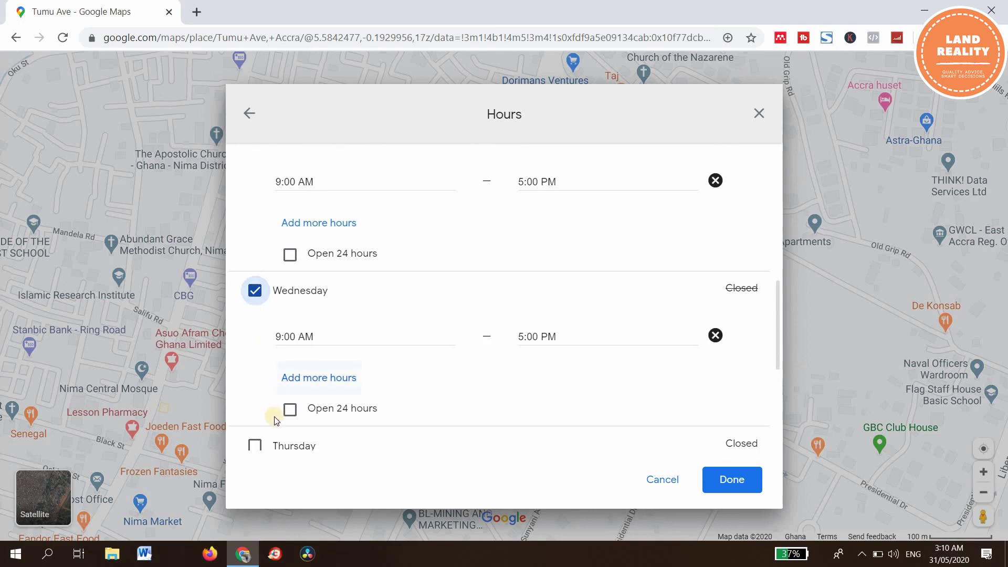
scroll(270, 367, "down", 2)
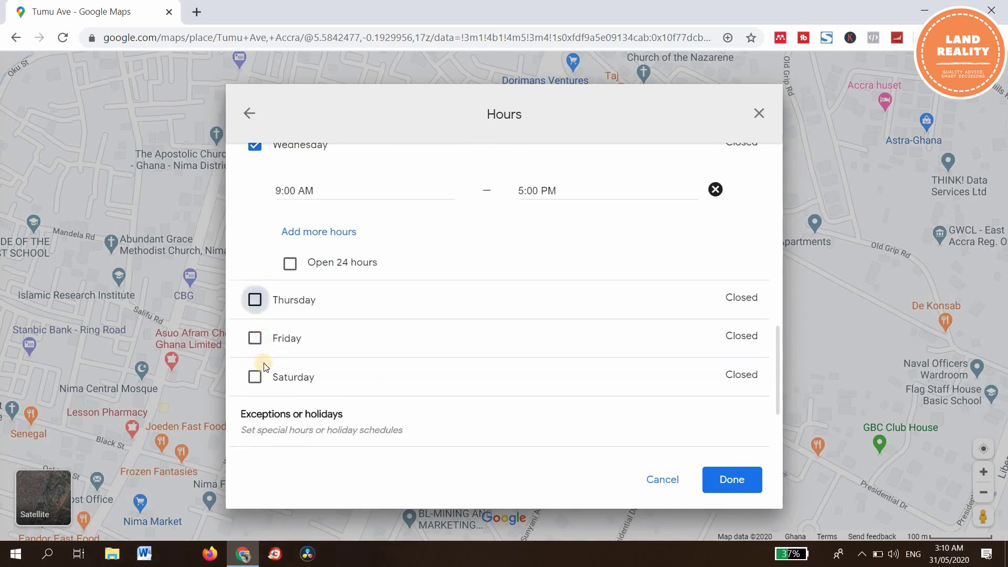
left_click(255, 299)
scroll(284, 376, "down", 2)
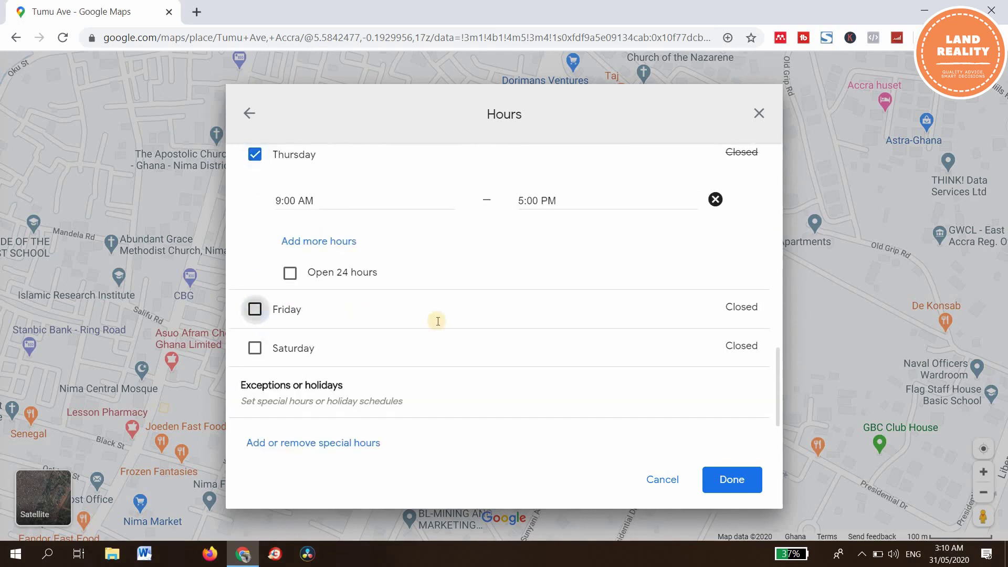
- Mark Friday as open, switching its 24-hour option on and back off
left_click(438, 321)
scroll(438, 321, "down", 3)
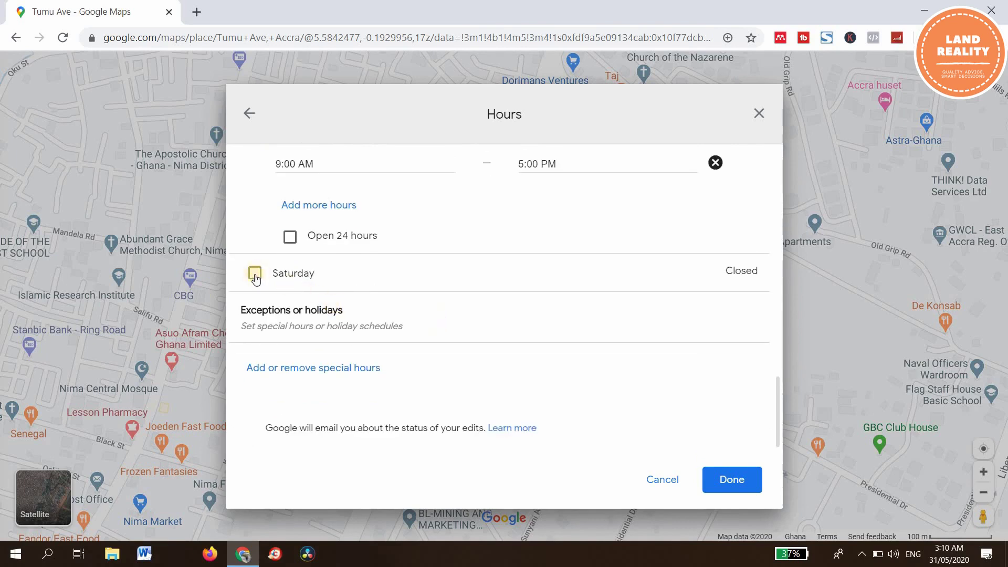
left_click(291, 239)
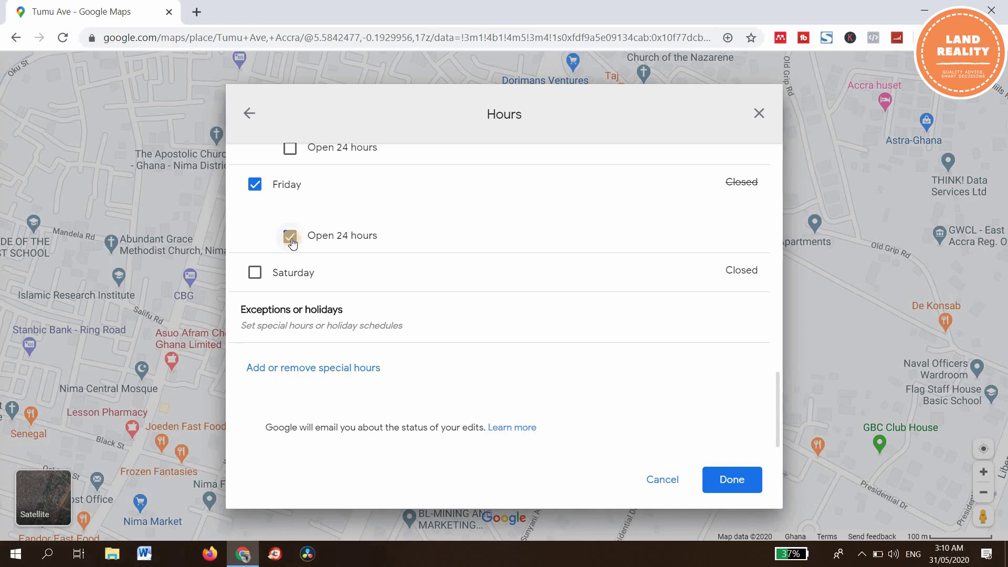
left_click(290, 238)
scroll(519, 326, "up", 4)
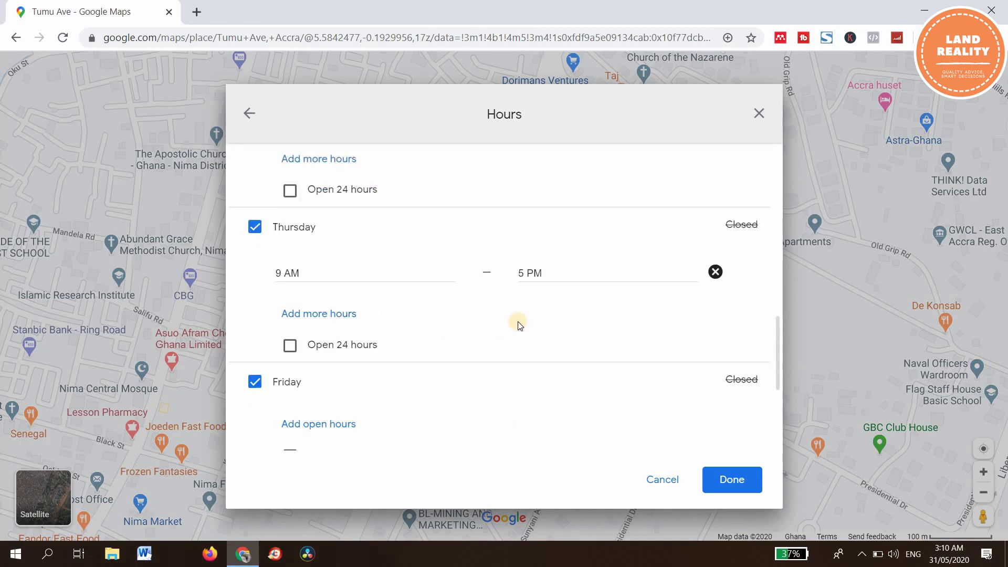
scroll(504, 323, "up", 1)
scroll(490, 320, "down", 5)
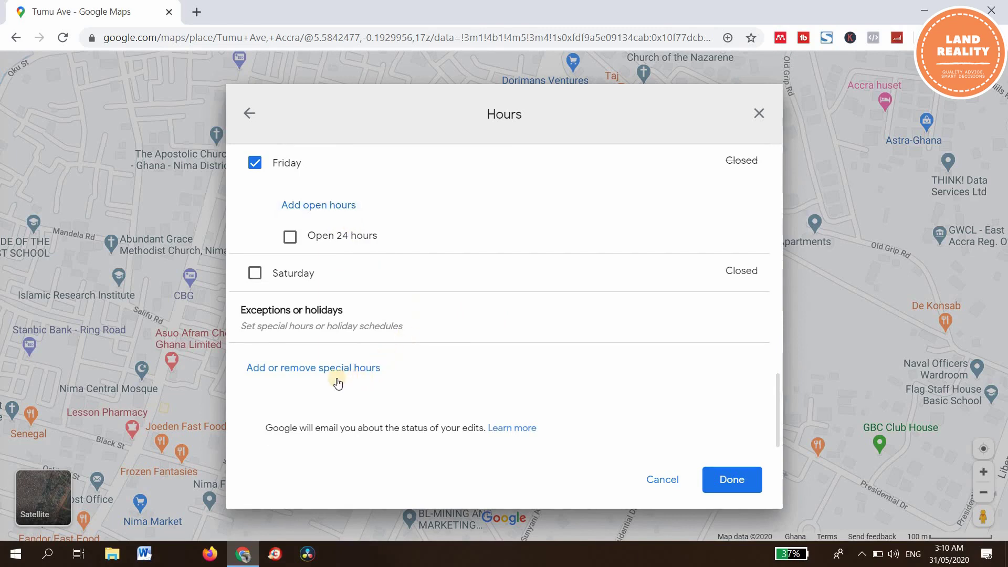
scroll(474, 351, "up", 4)
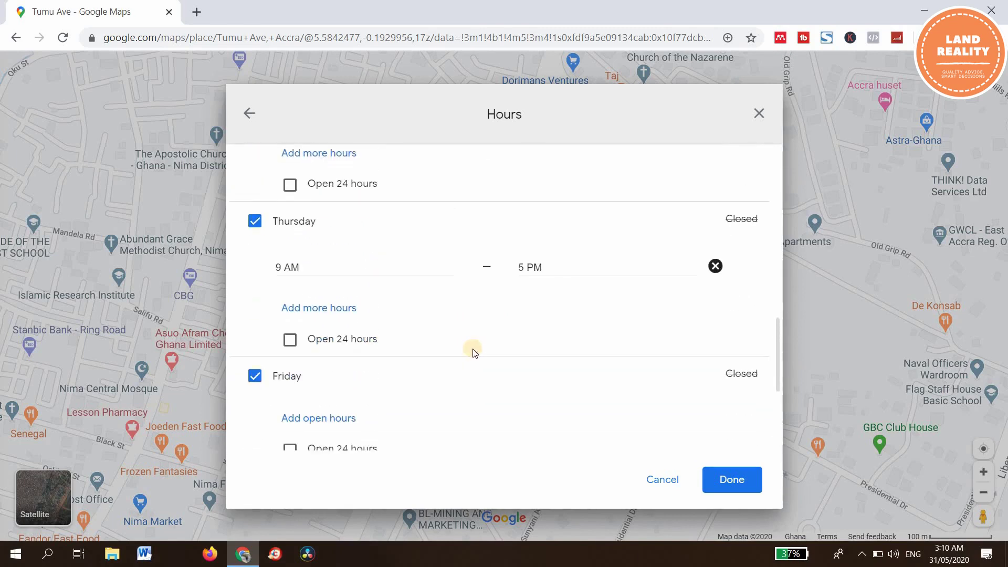
scroll(386, 341, "down", 1)
scroll(383, 342, "down", 2)
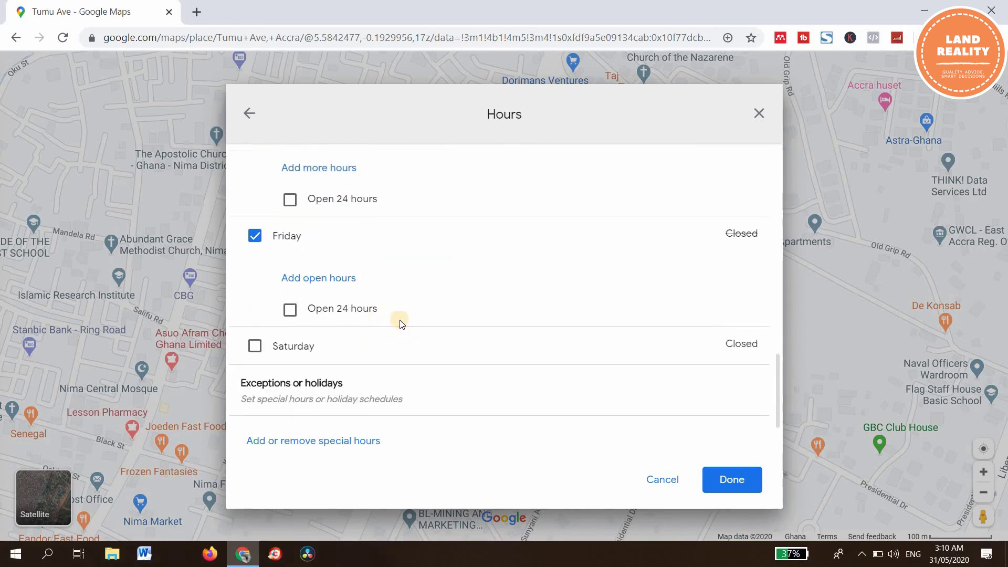
scroll(401, 324, "down", 1)
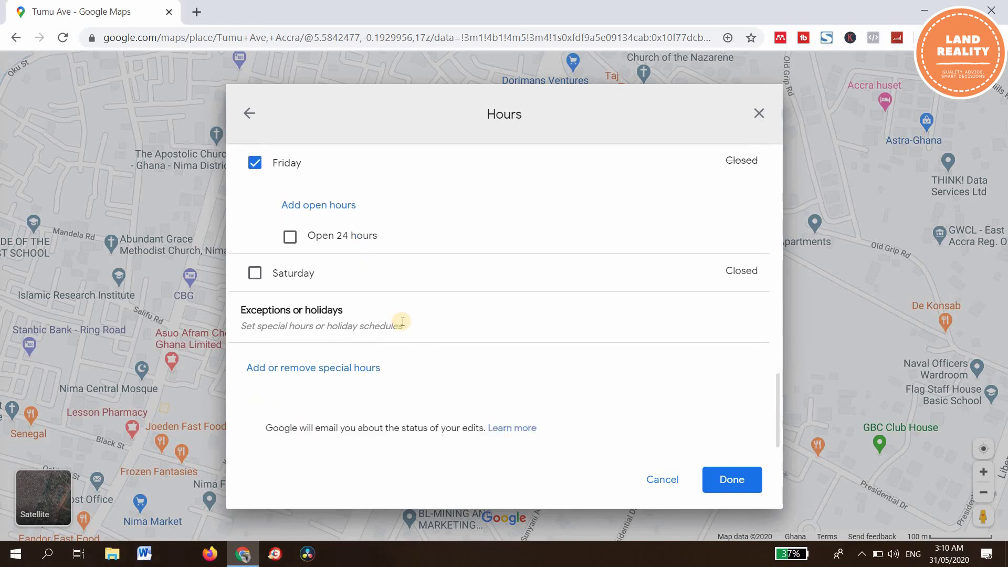
scroll(402, 322, "up", 12)
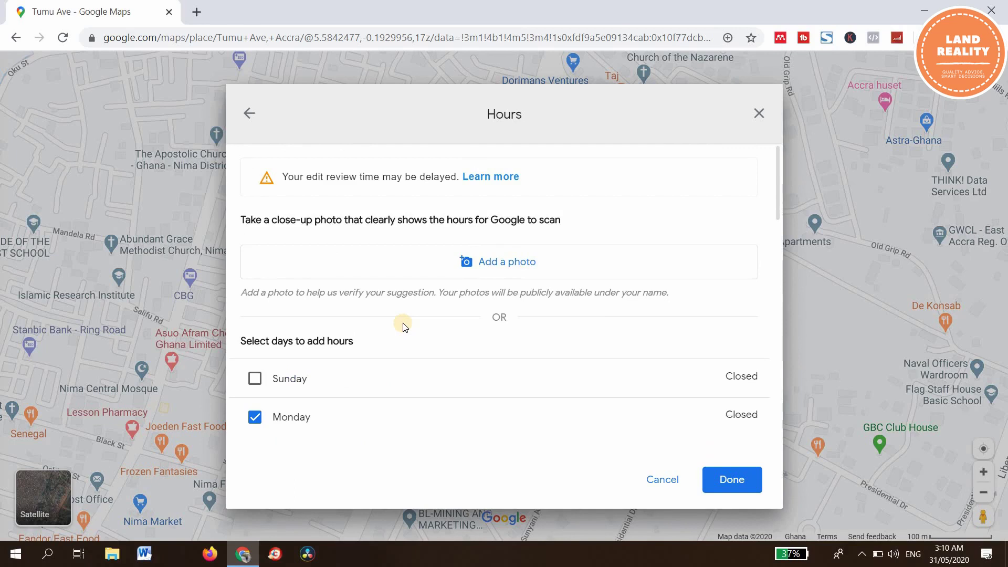
- Attach sign.png from the Desktop as a photo of the opening hours
left_click(505, 266)
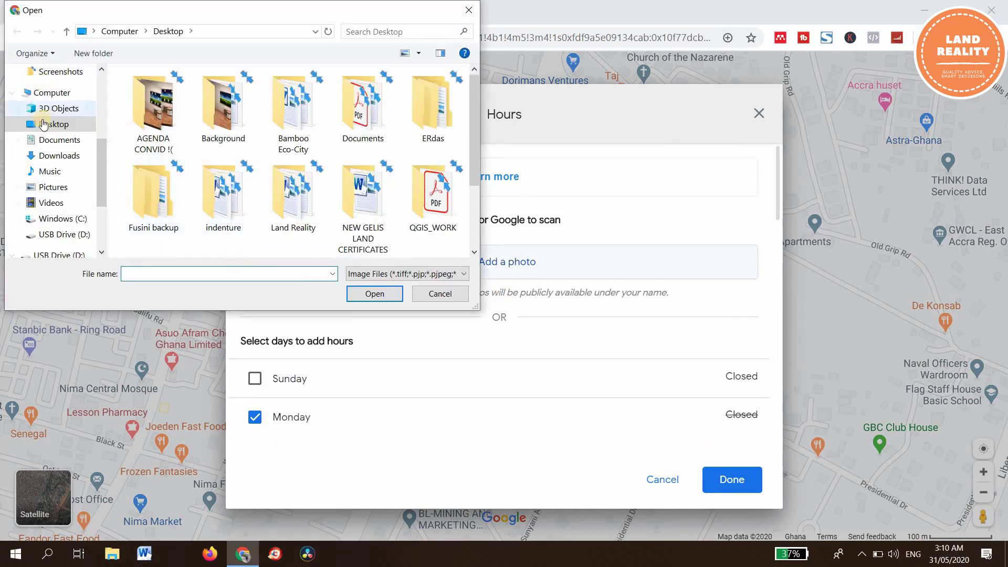
left_click(52, 126)
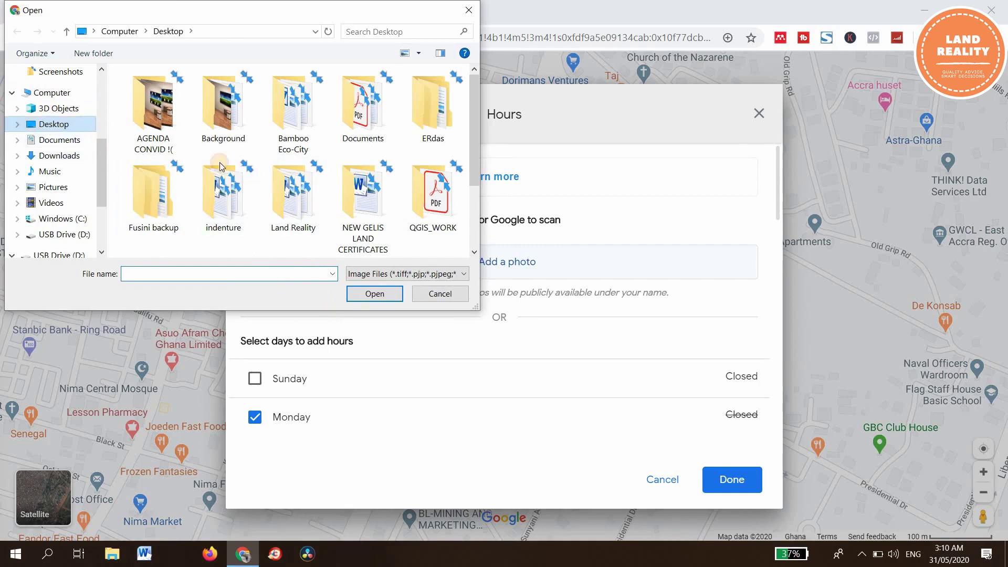
scroll(283, 203, "down", 2)
left_click(374, 293)
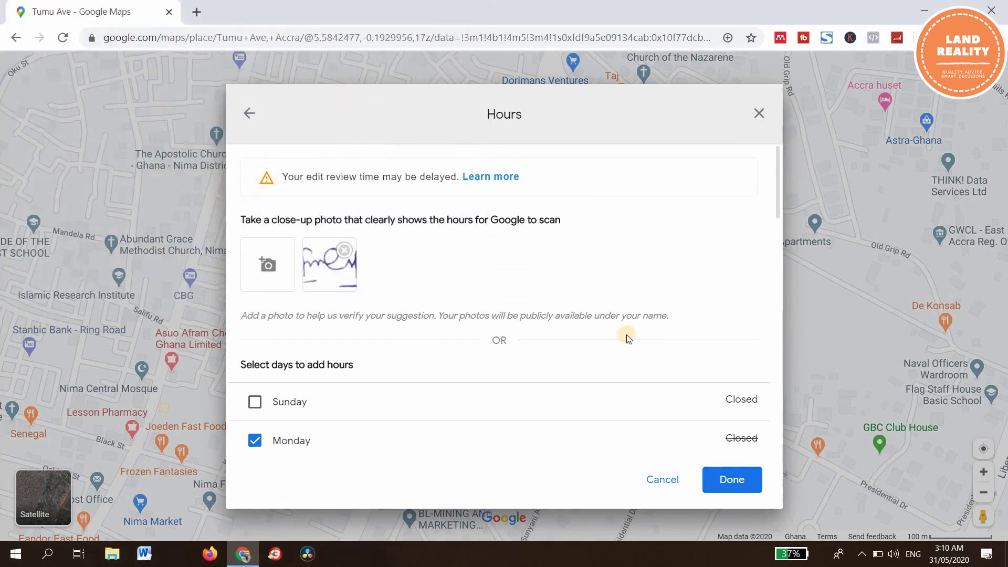
- Review the weekday hours and confirm them with Done
scroll(627, 339, "down", 10)
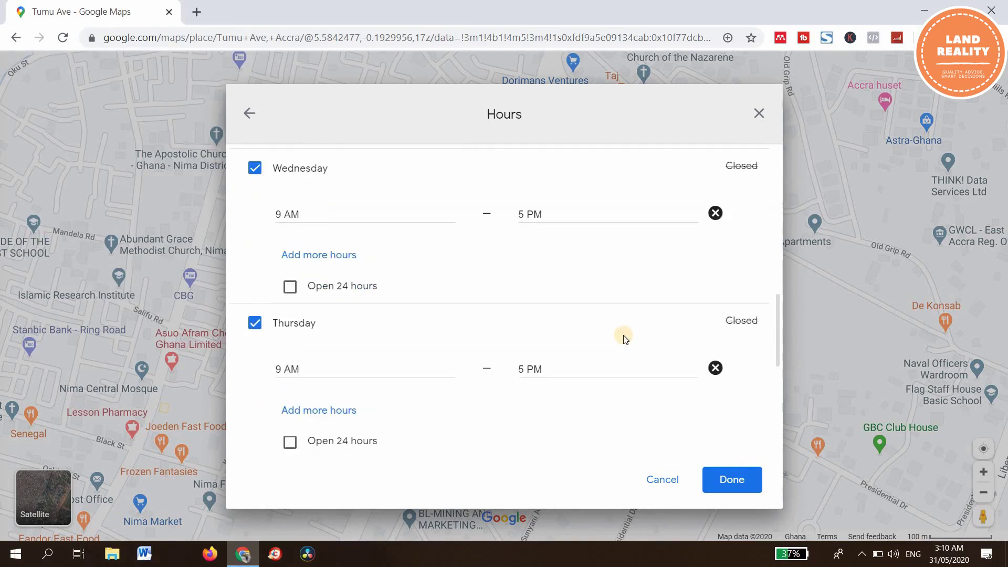
scroll(624, 339, "down", 6)
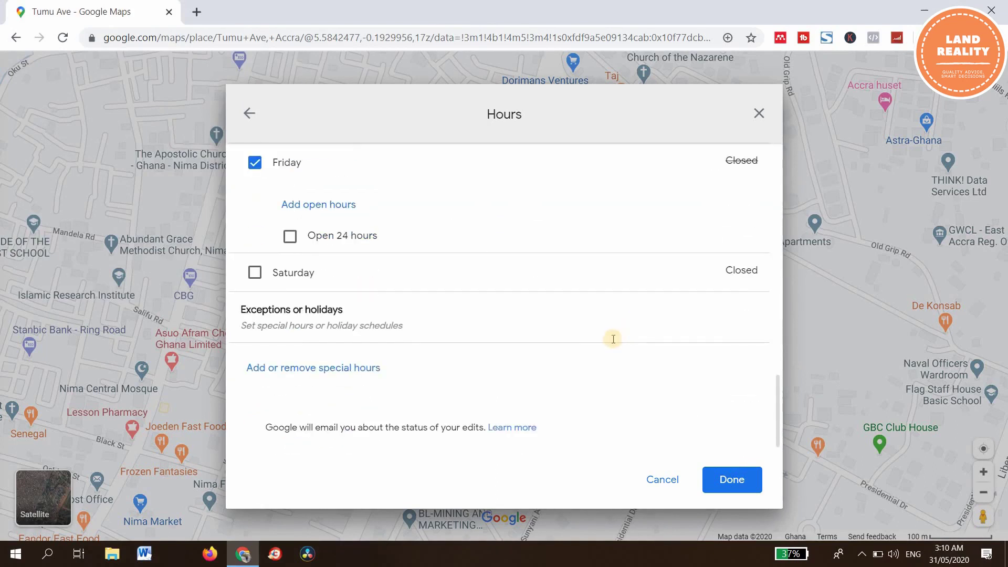
scroll(613, 338, "up", 15)
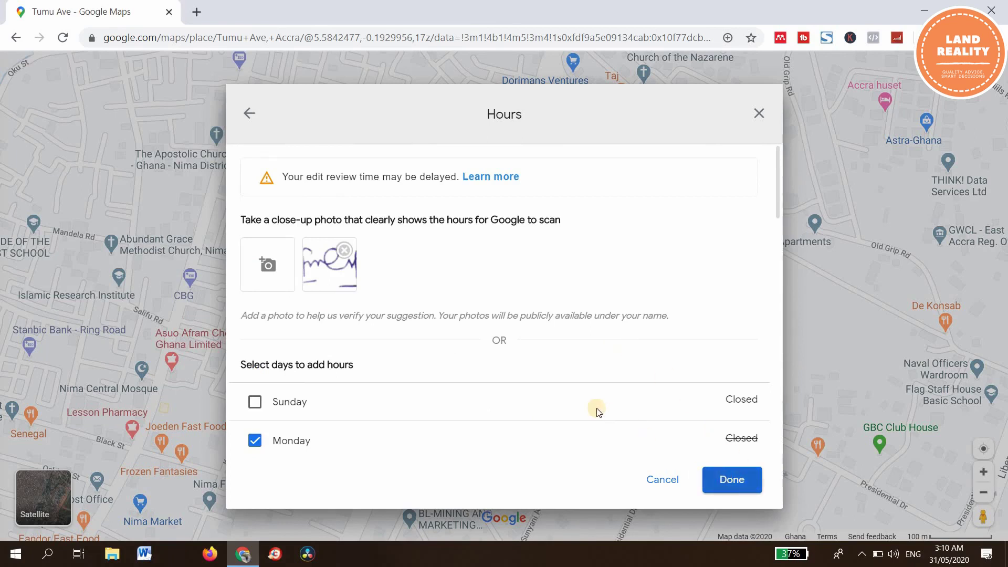
left_click(728, 479)
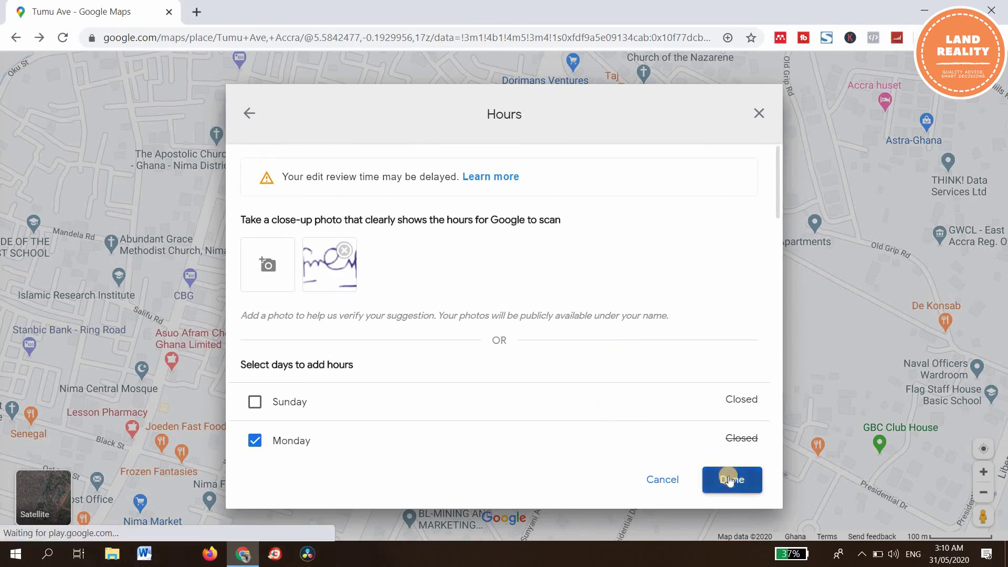
- Fill in the business phone number from the saved autofill suggestion
scroll(385, 327, "up", 4)
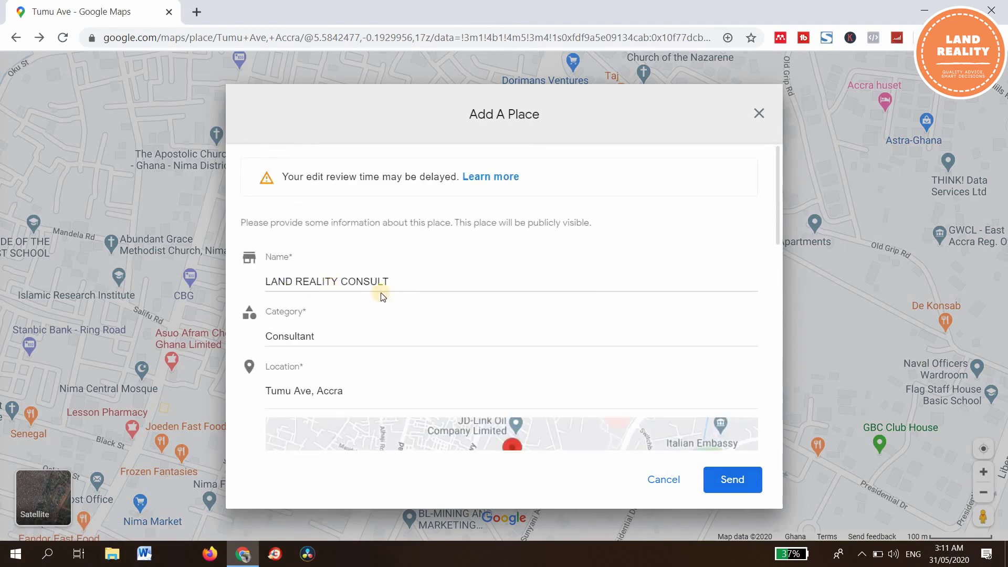
scroll(304, 336, "down", 3)
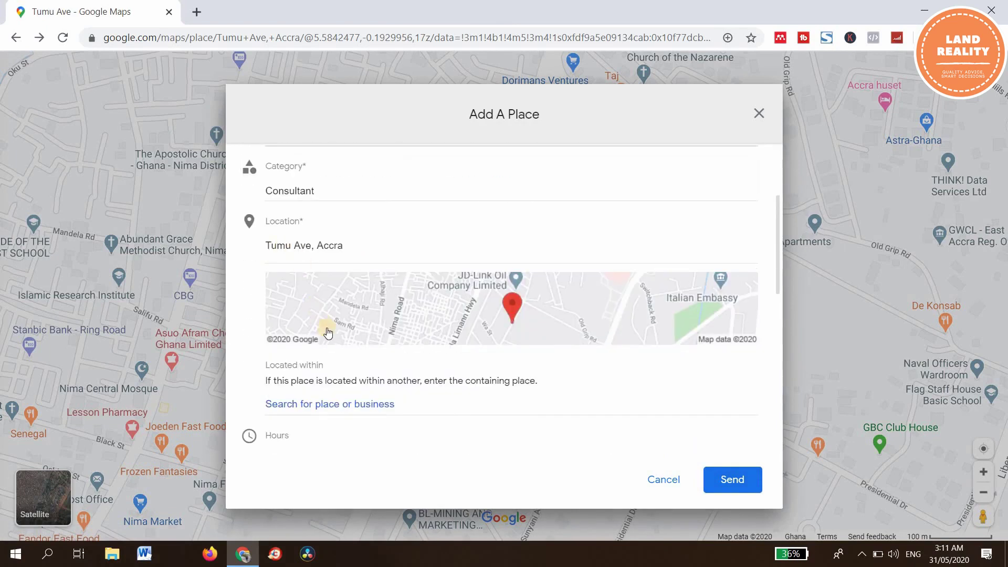
scroll(327, 332, "down", 4)
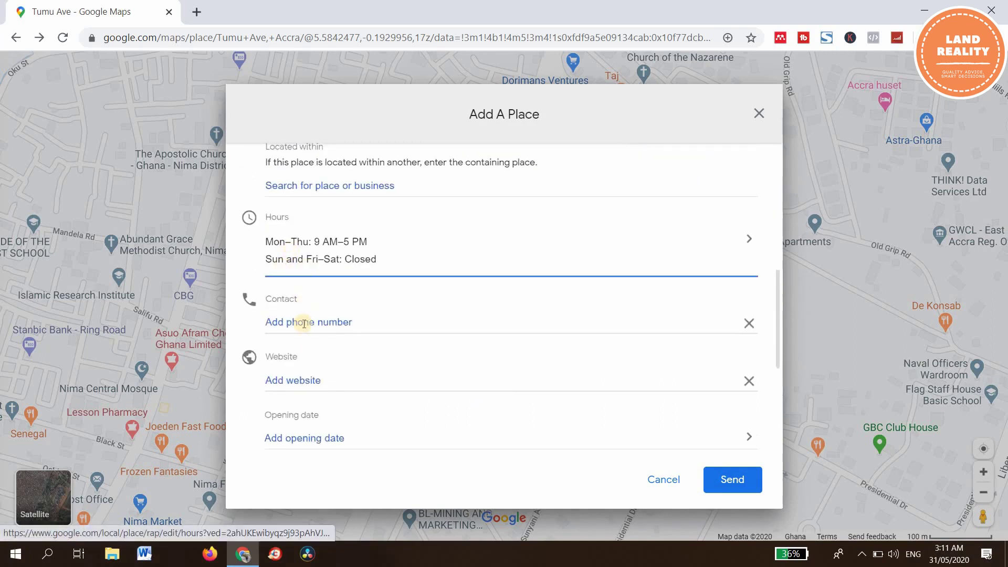
left_click(340, 322)
left_click(305, 351)
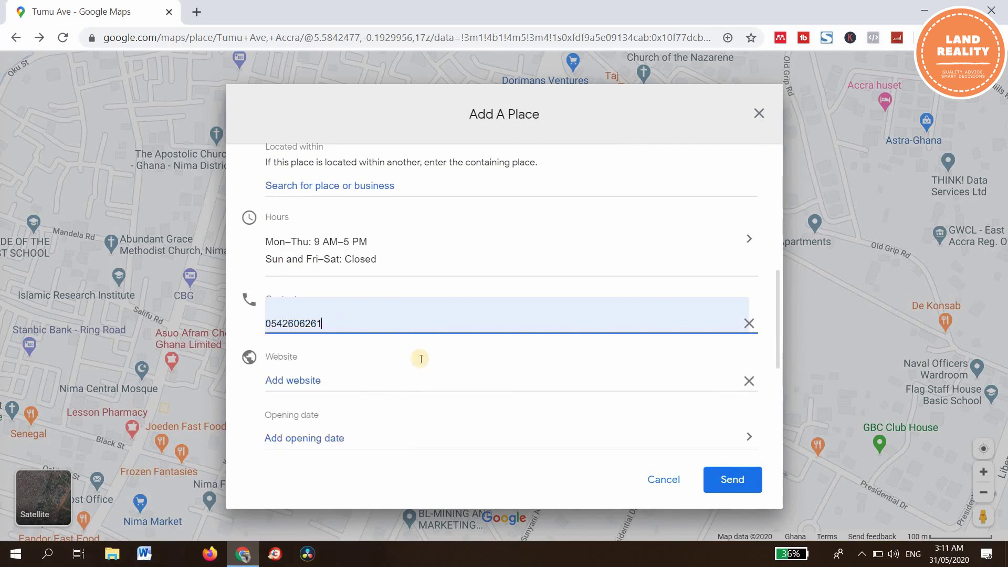
- Send the LAND REALITY CONSULT place suggestion to Google Maps
scroll(363, 342, "down", 3)
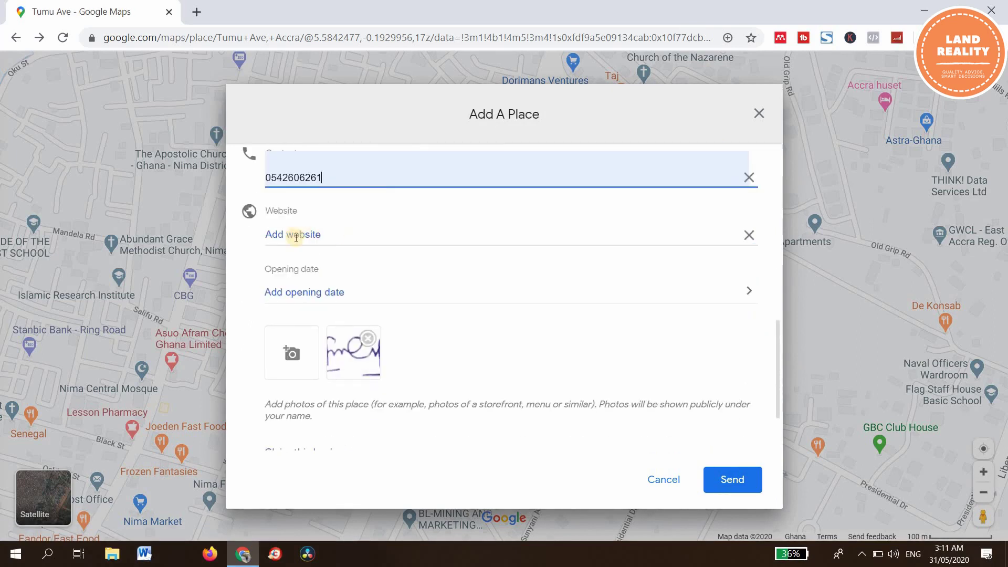
scroll(325, 262, "down", 2)
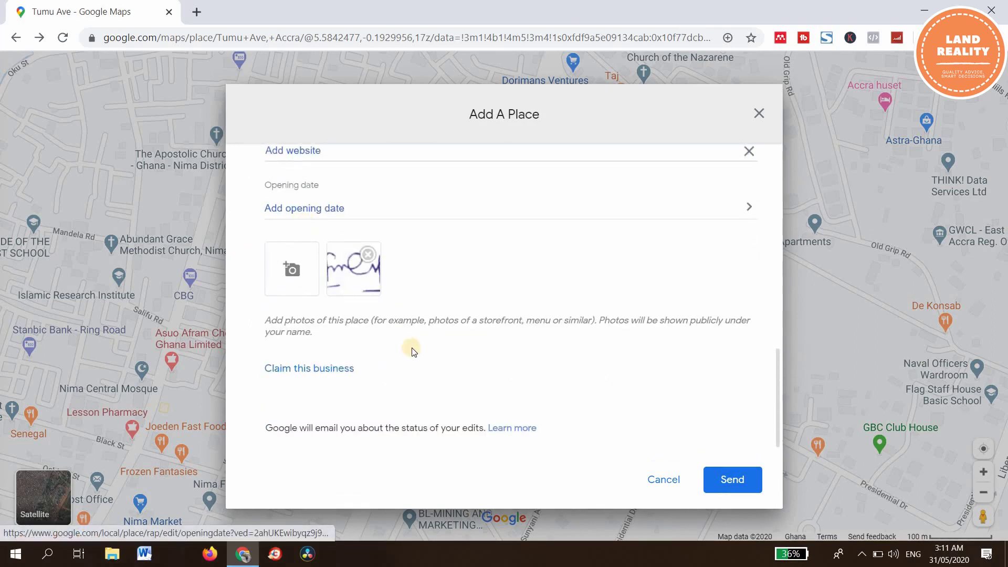
left_click(728, 482)
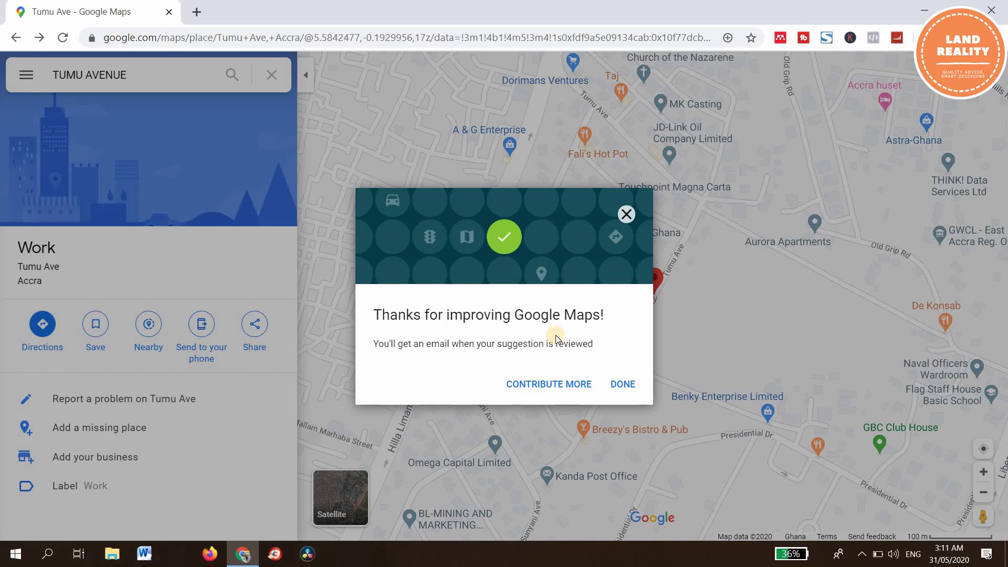
- Search 'GM' in a new tab and open Gmail by Google from the results
type("G")
type("M")
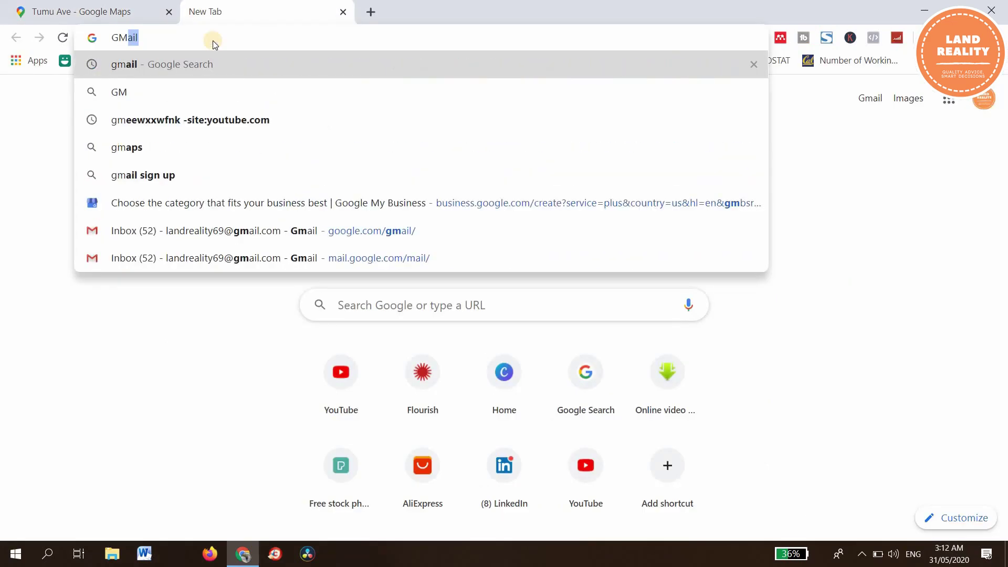
key("Return")
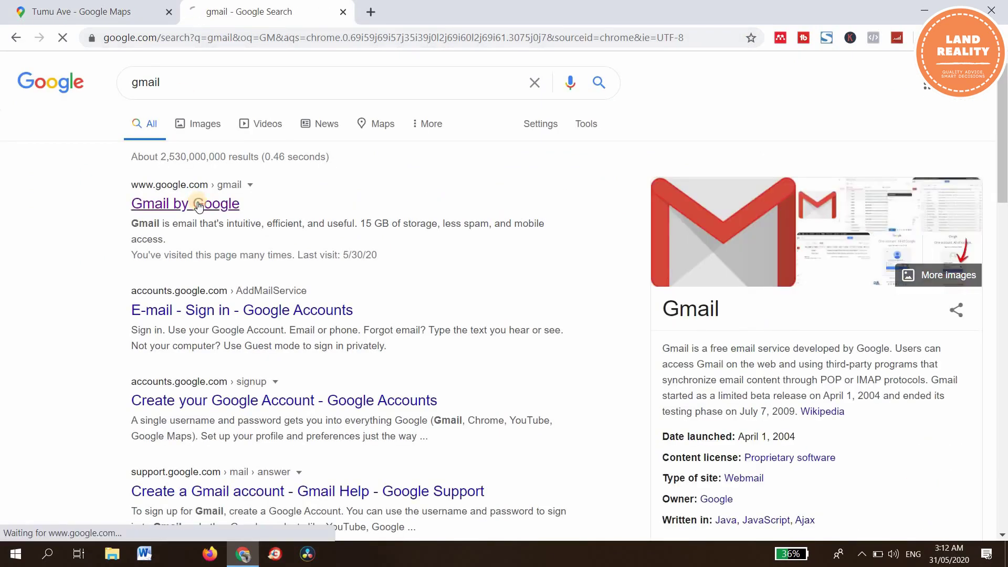
left_click(198, 204)
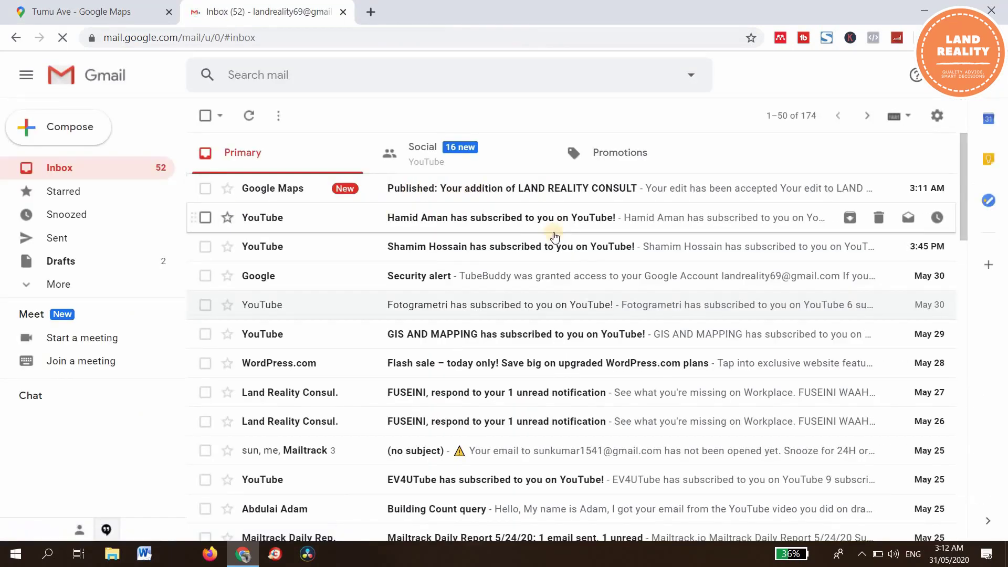
- Open and read the 'Published: Your addition of LAND REALITY CONSULT' email from Google Maps
left_click(536, 194)
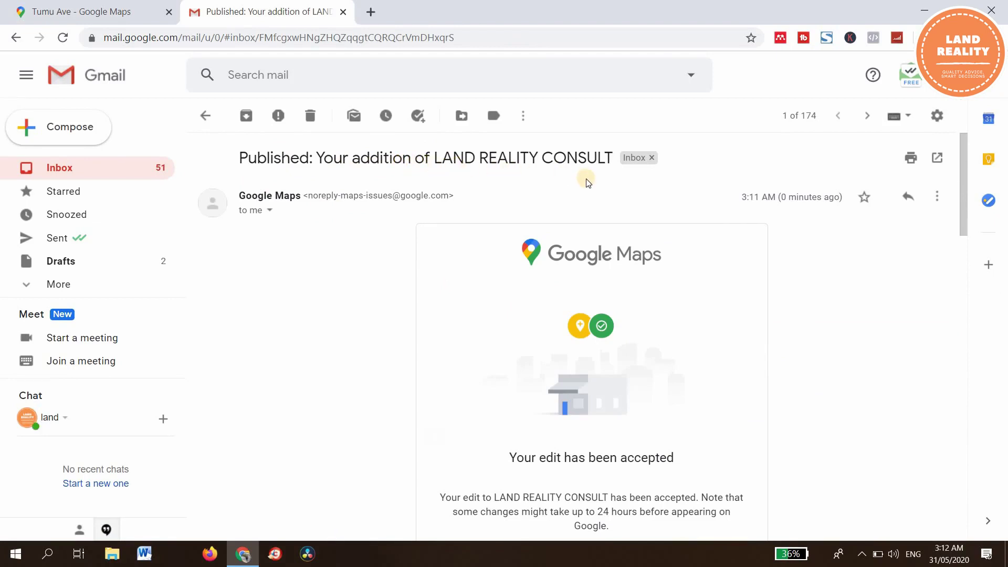
scroll(586, 183, "down", 5)
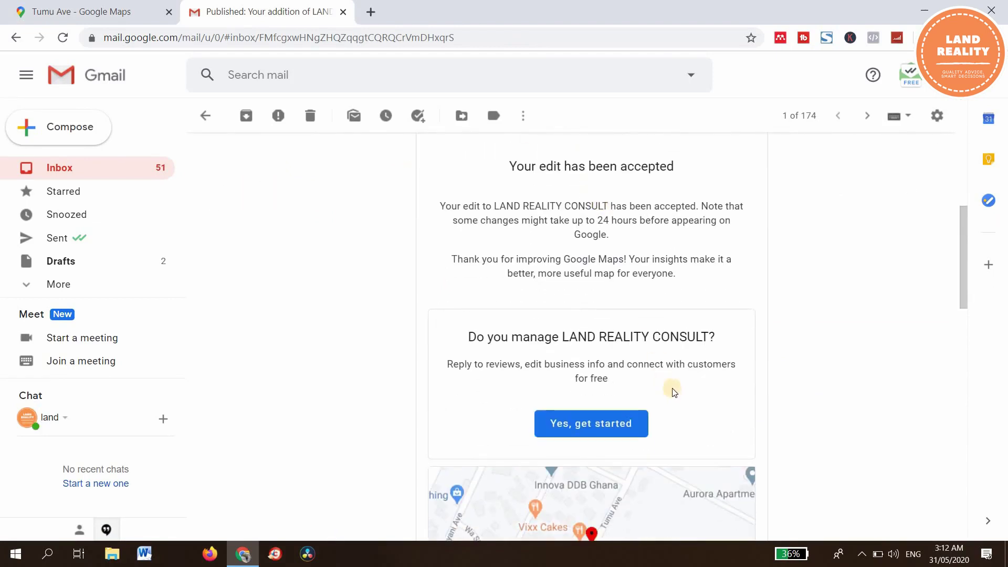
scroll(609, 363, "up", 3)
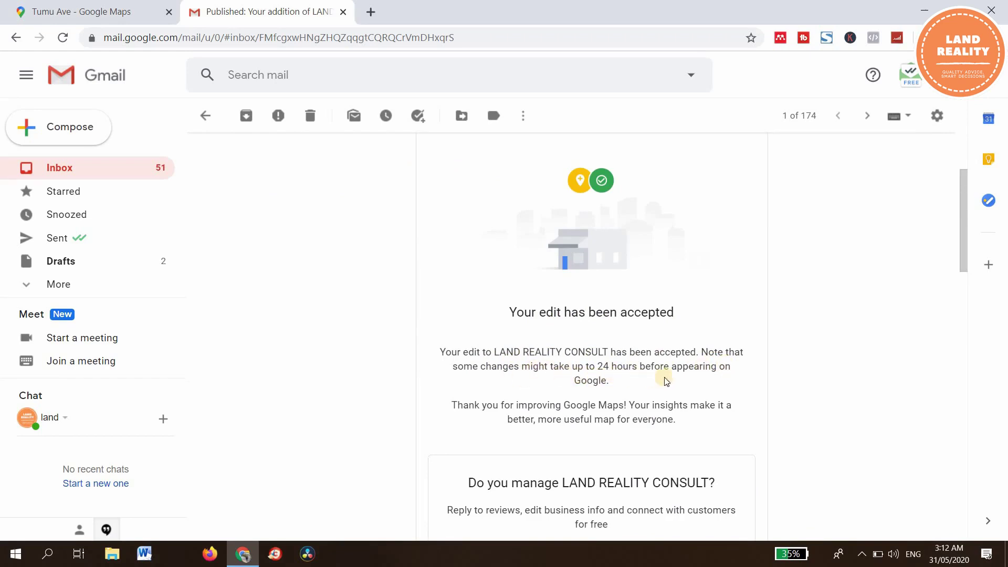
scroll(501, 346, "down", 2)
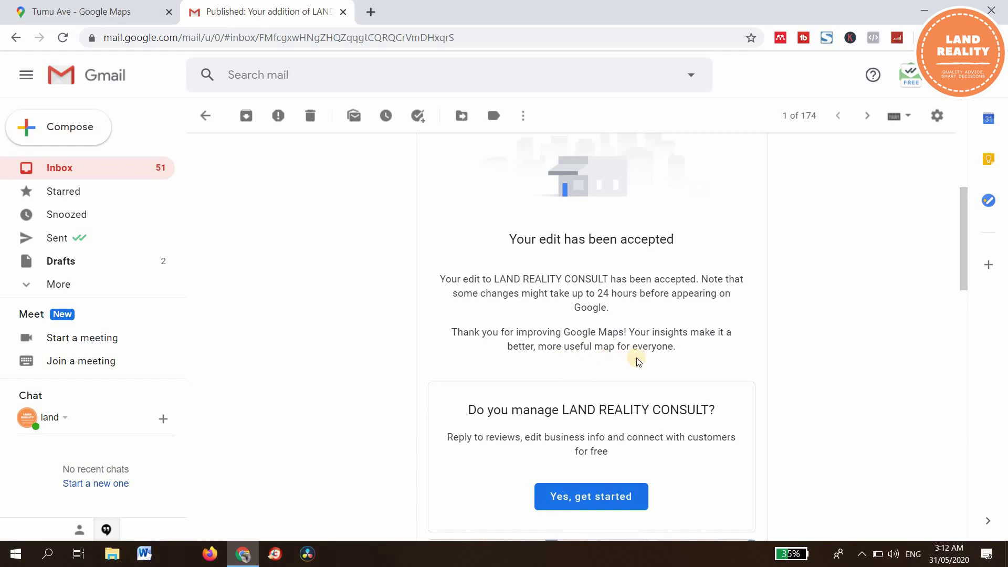
scroll(639, 362, "down", 4)
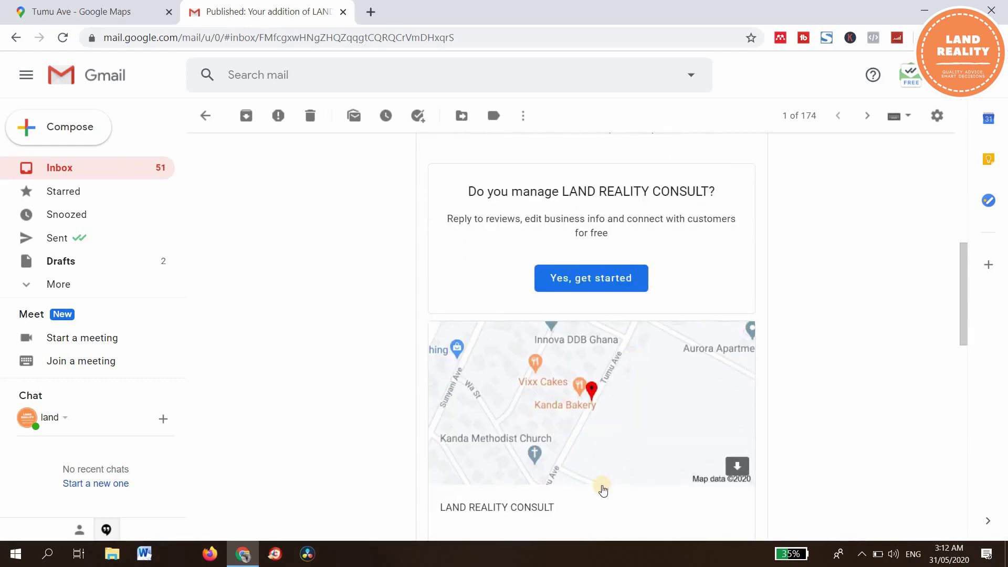